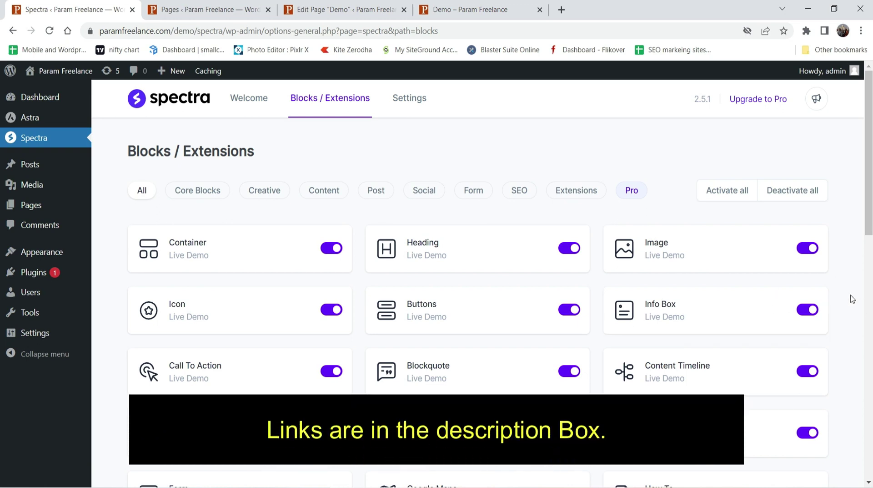
Step: Browse the Spectra blocks list, and open the Demo page for editing in a new browser tab
scroll(851, 296, "down", 3)
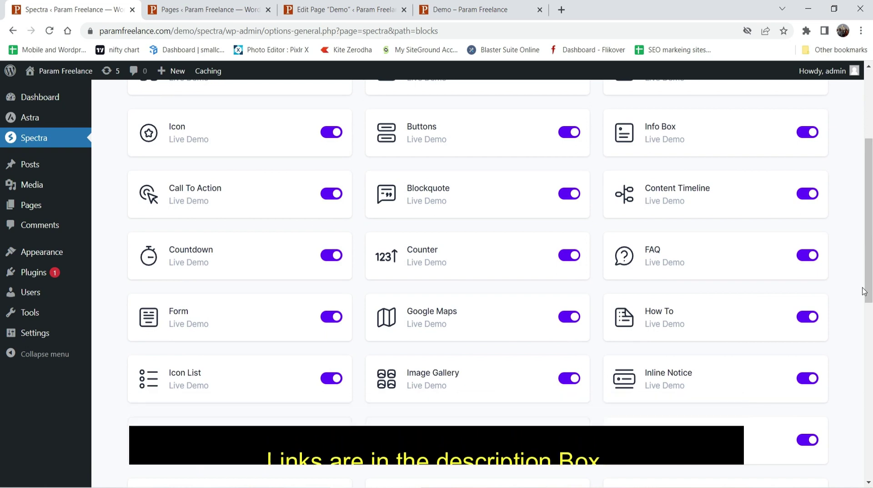
scroll(860, 293, "down", 3)
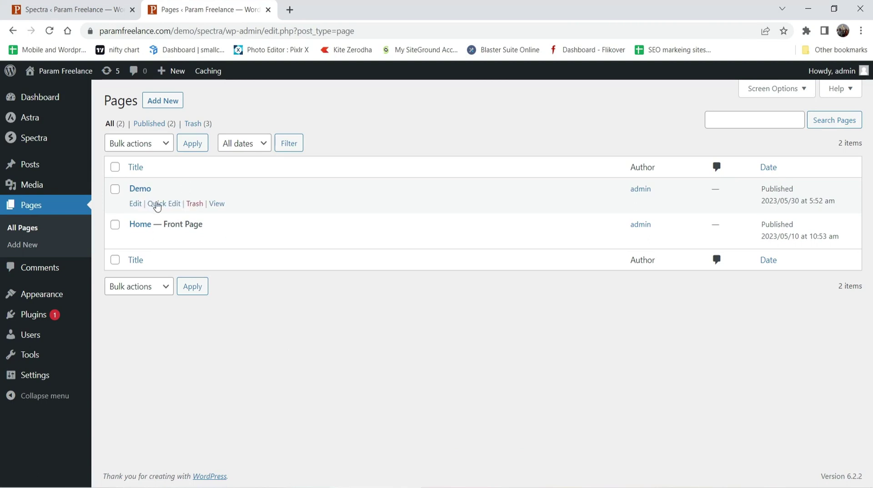
right_click(135, 205)
left_click(173, 213)
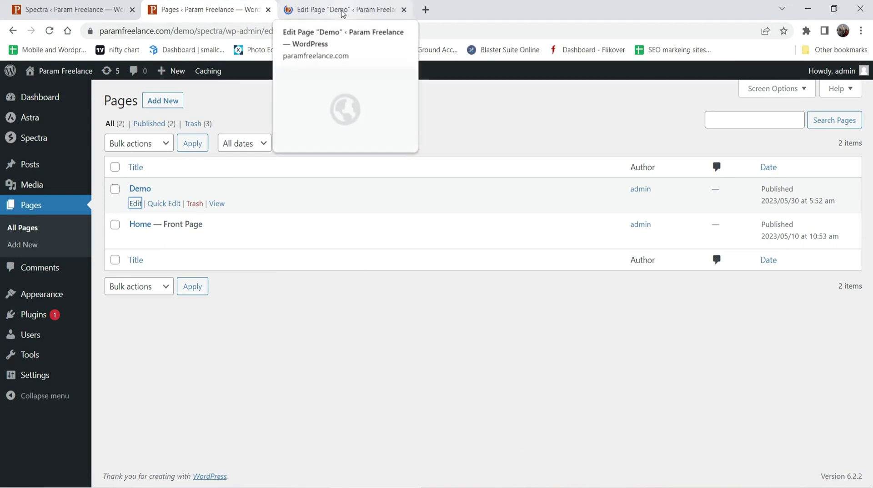
Step: Look through the available Spectra blocks and the Demo page's existing content in the editor
left_click(68, 9)
scroll(283, 173, "down", 8)
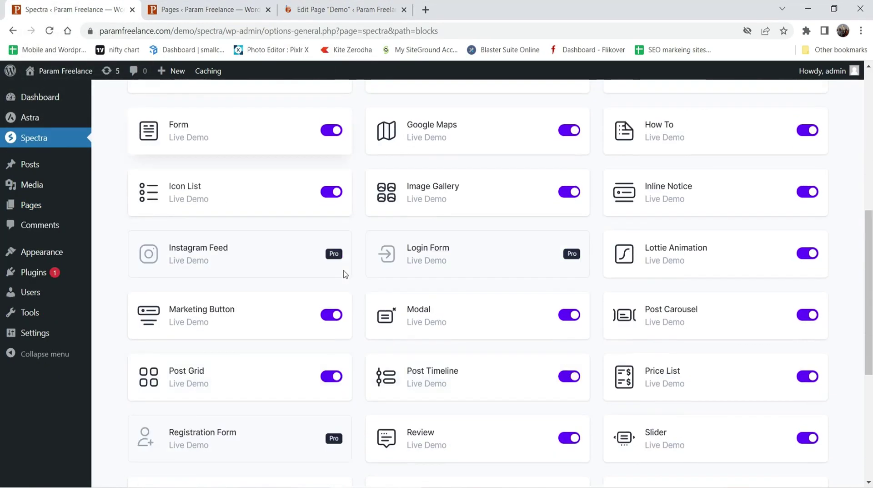
key("ctrl+3")
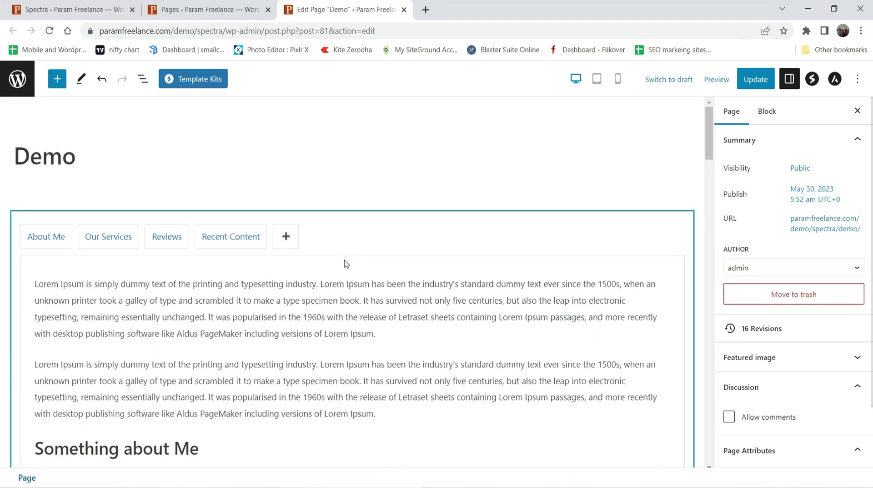
scroll(346, 263, "down", 5)
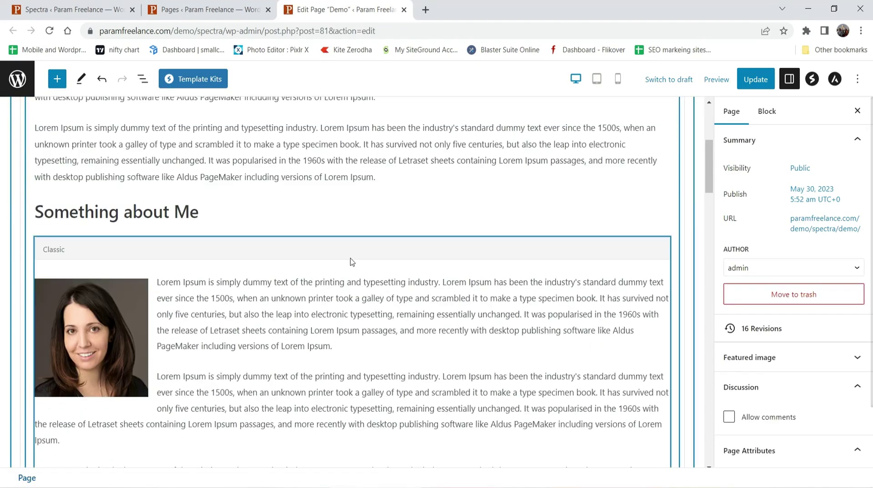
scroll(352, 263, "down", 10)
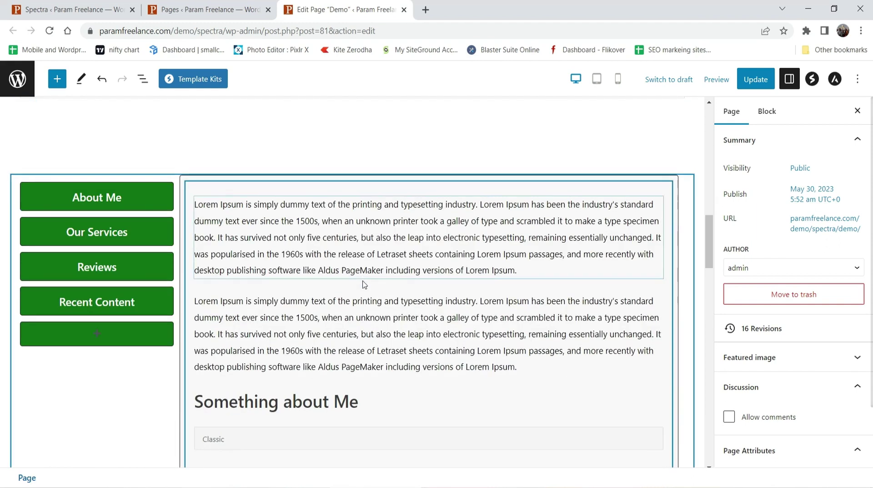
Step: View the published Demo page in a separate browser tab, examine its tab layouts, and return to the page editor
key("ctrl+shift+Tab")
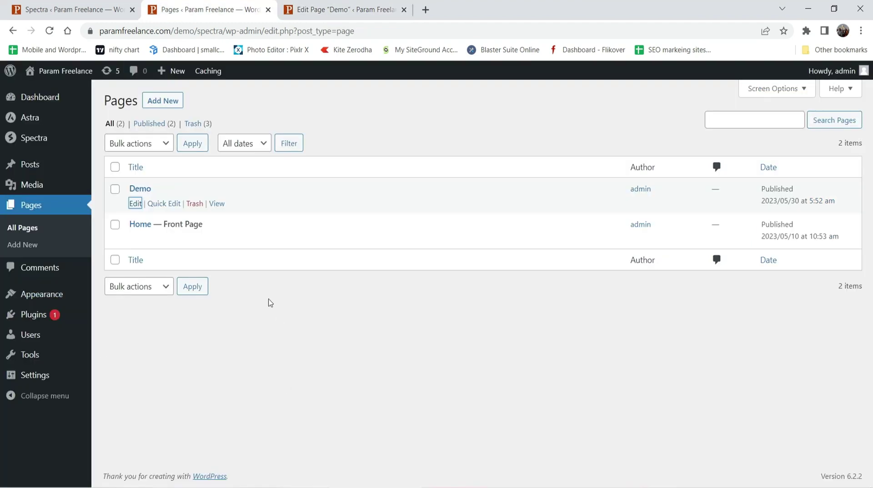
right_click(215, 203)
left_click(242, 208)
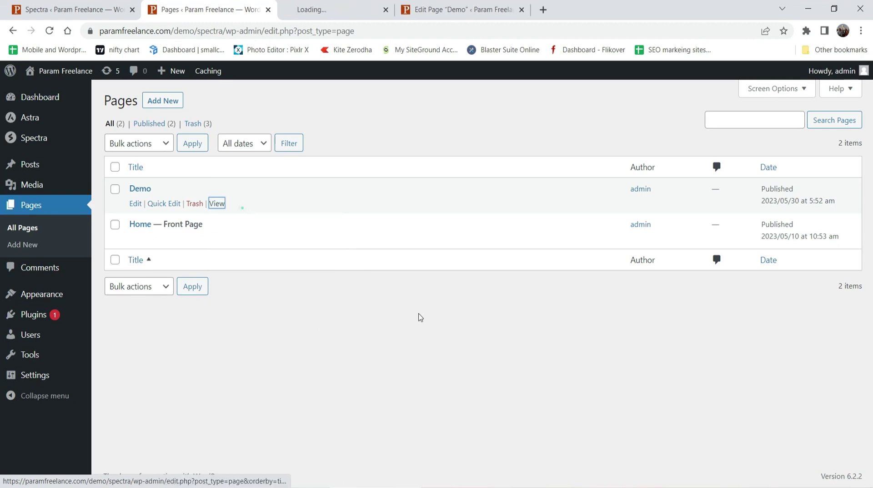
left_click(343, 10)
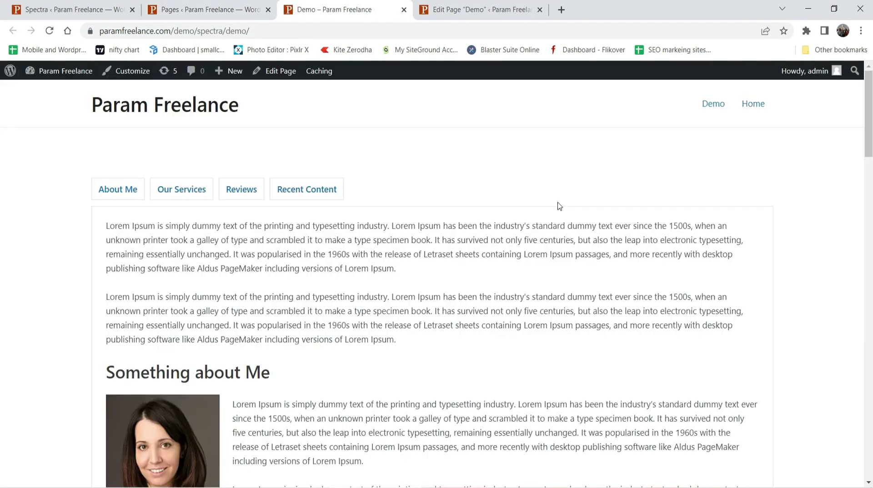
scroll(452, 231, "down", 15)
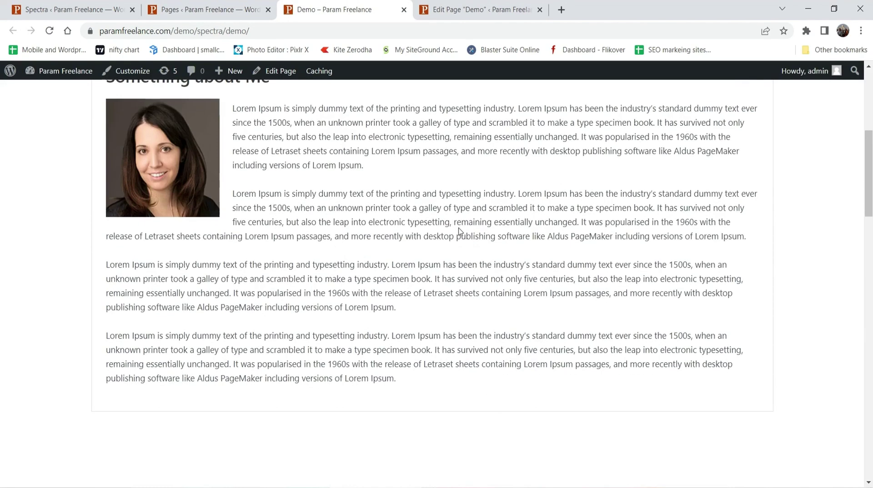
scroll(452, 231, "down", 11)
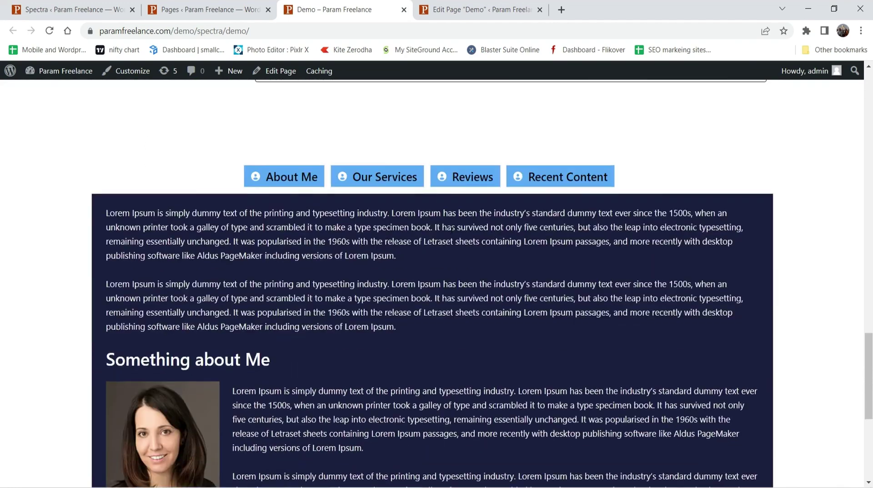
scroll(452, 232, "up", 12)
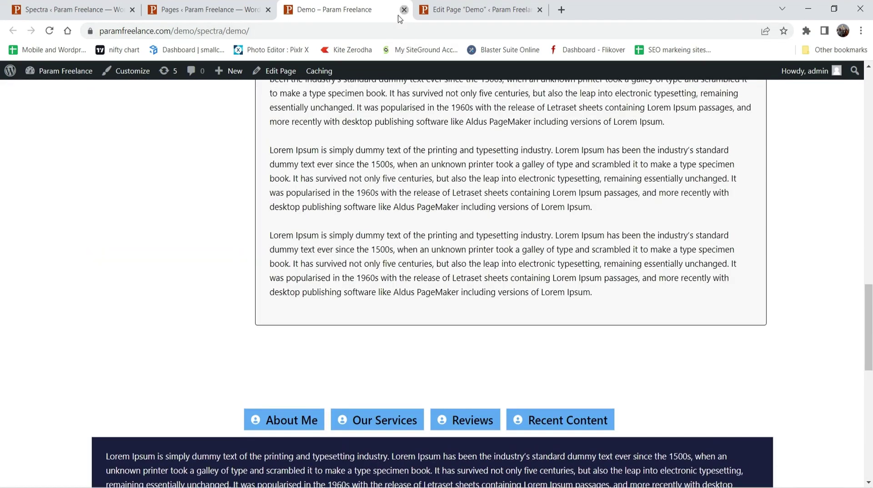
left_click(404, 10)
left_click(348, 11)
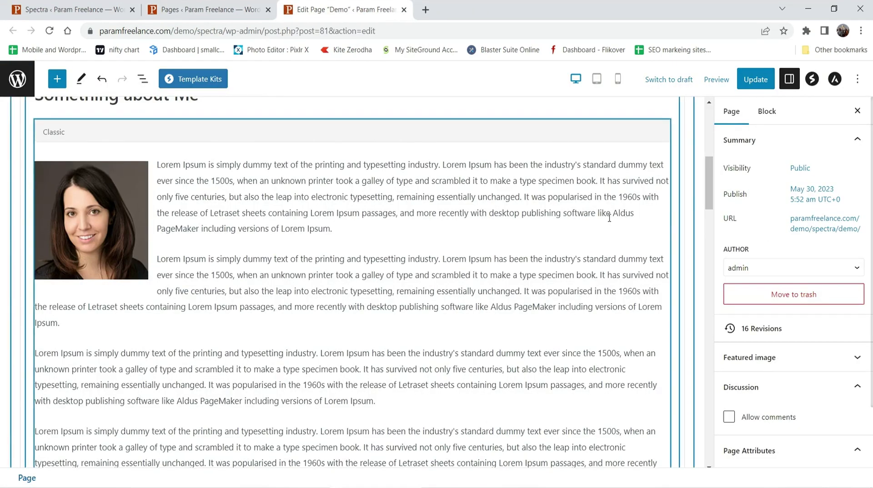
Step: Delete all existing Tabs and Spacer blocks from the Demo page so that only its title is left
scroll(610, 216, "up", 10)
left_click(331, 221)
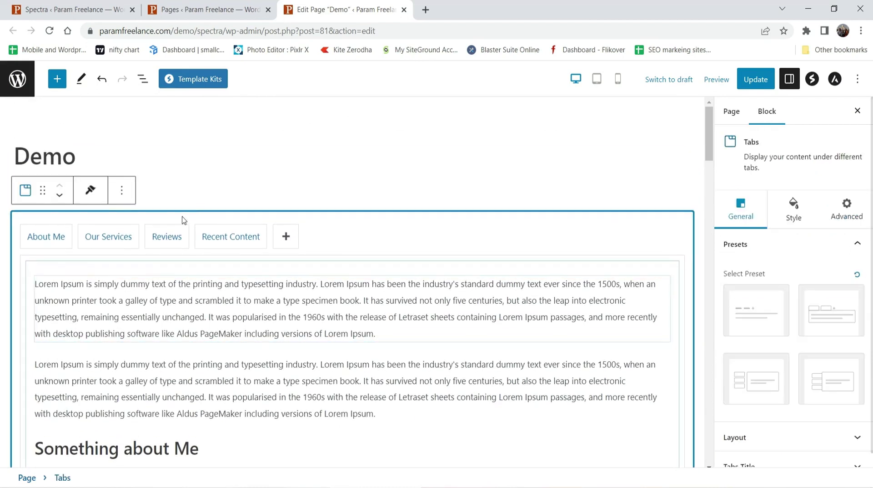
left_click(122, 190)
scroll(175, 450, "down", 1)
left_click(166, 469)
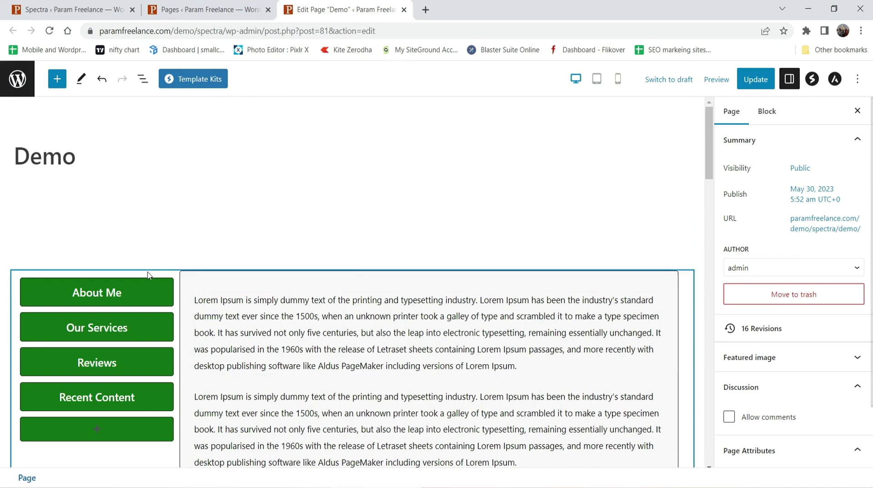
left_click(173, 483)
left_click(173, 484)
key("shift+alt+z")
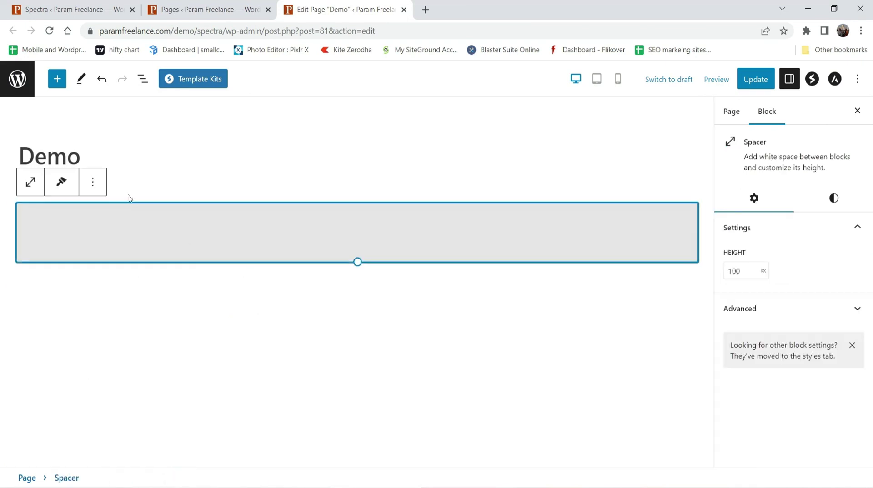
key("shift+alt+z")
Step: Insert a Spectra Countdown block below the Demo page title and close the block library
left_click(691, 210)
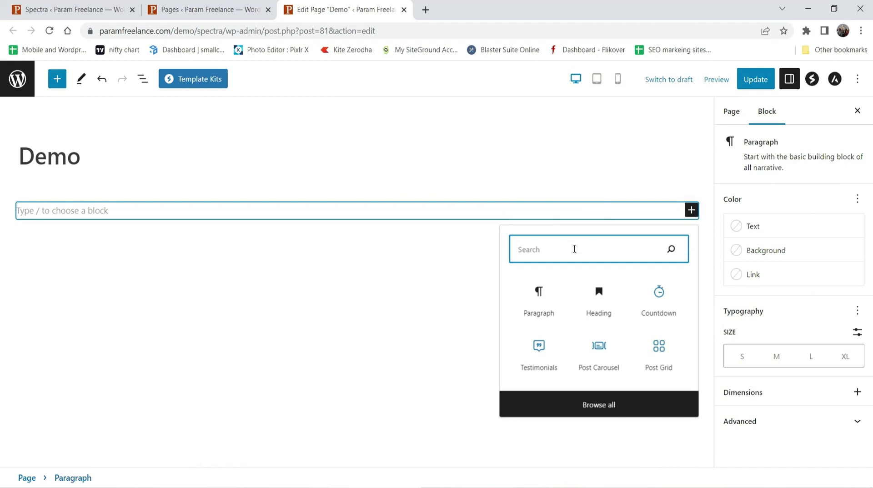
left_click(57, 79)
mouse_move(39, 215)
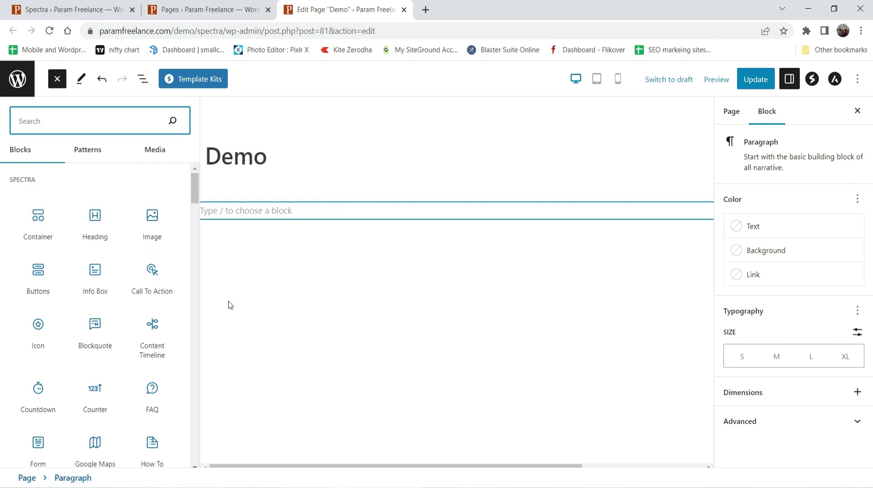
scroll(50, 270, "down", 4)
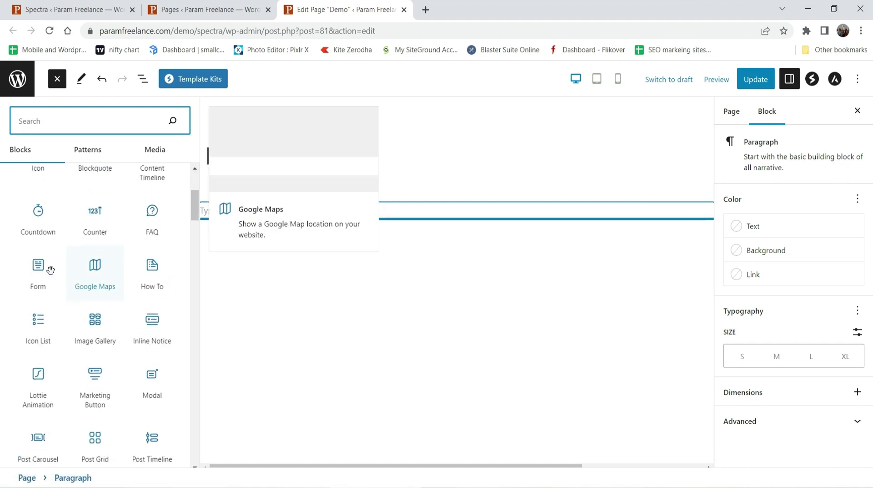
left_click(32, 230)
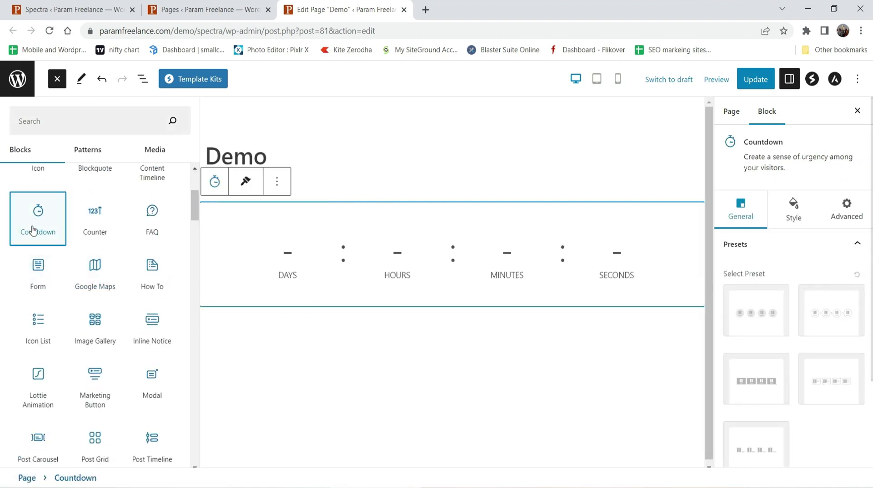
left_click(57, 79)
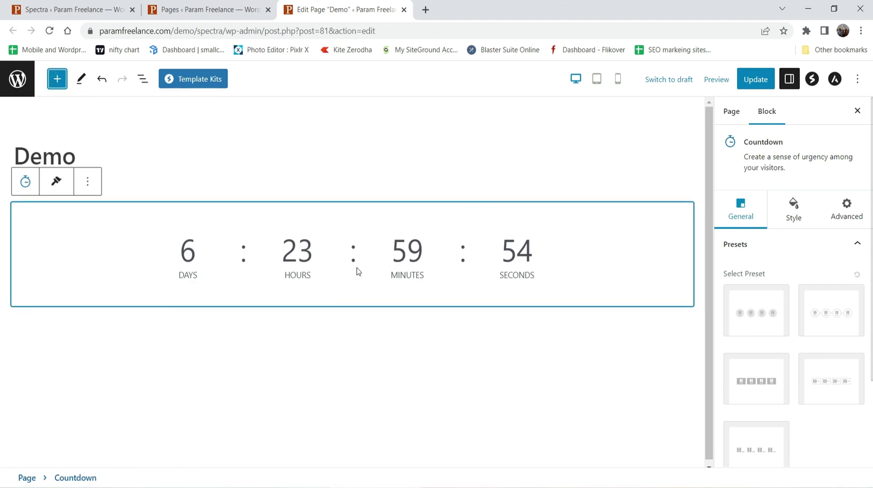
Step: Try the five Countdown presets and apply the first one, with filled grey circles
left_click(757, 306)
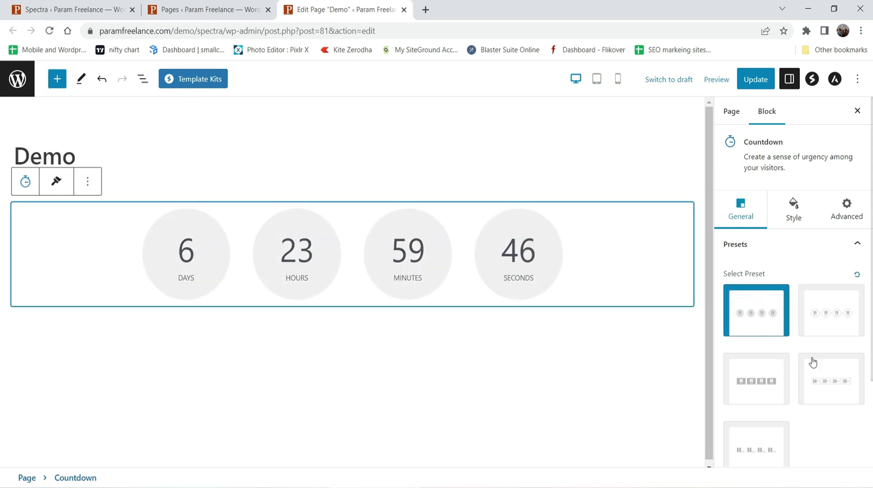
left_click(841, 311)
left_click(758, 378)
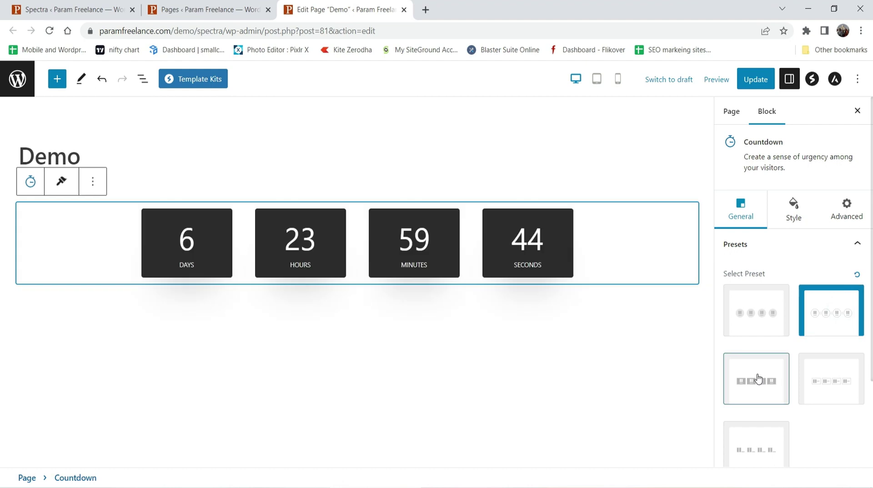
left_click(825, 381)
left_click(759, 444)
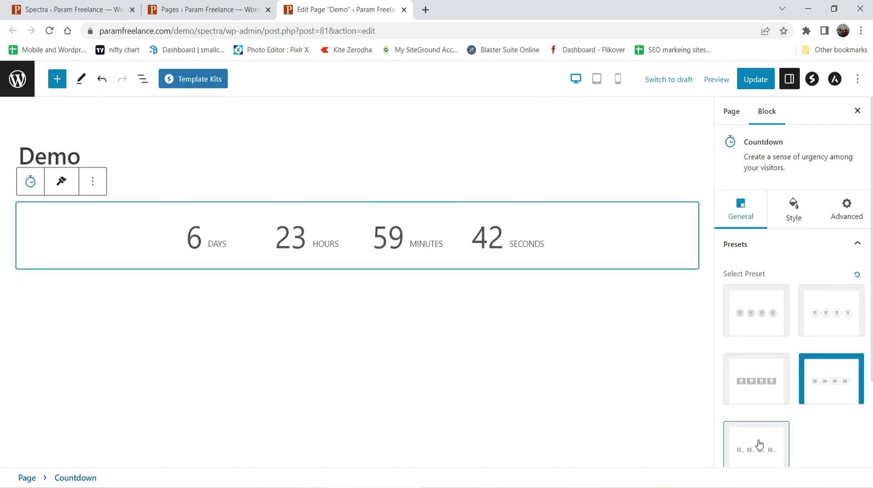
left_click(764, 298)
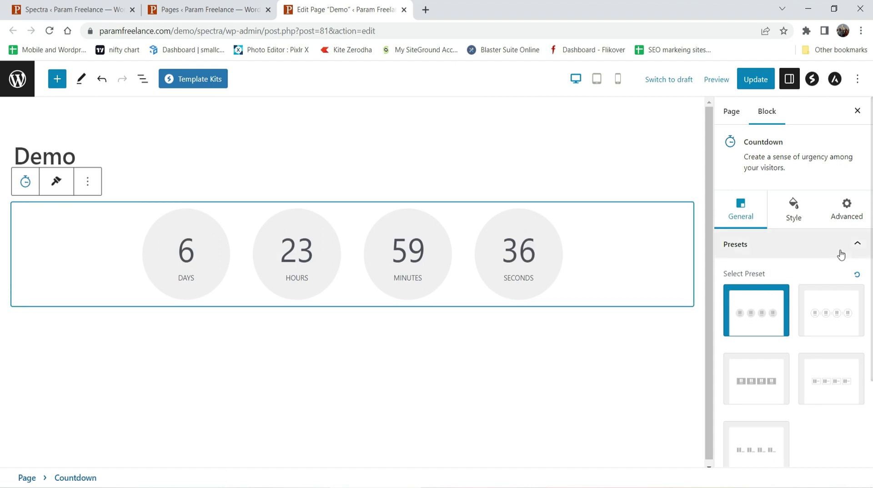
Step: Set the countdown's end date to June 8, 2023 and its end time to 08:00 PM
scroll(841, 255, "down", 3)
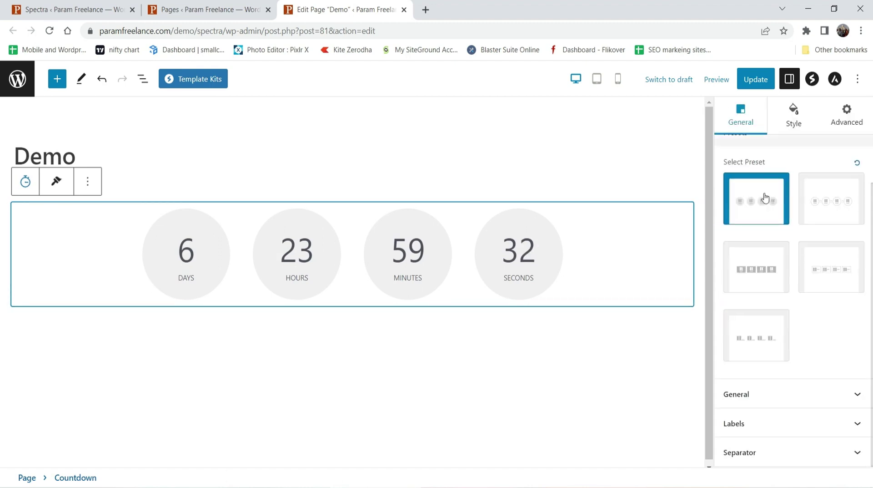
left_click(761, 394)
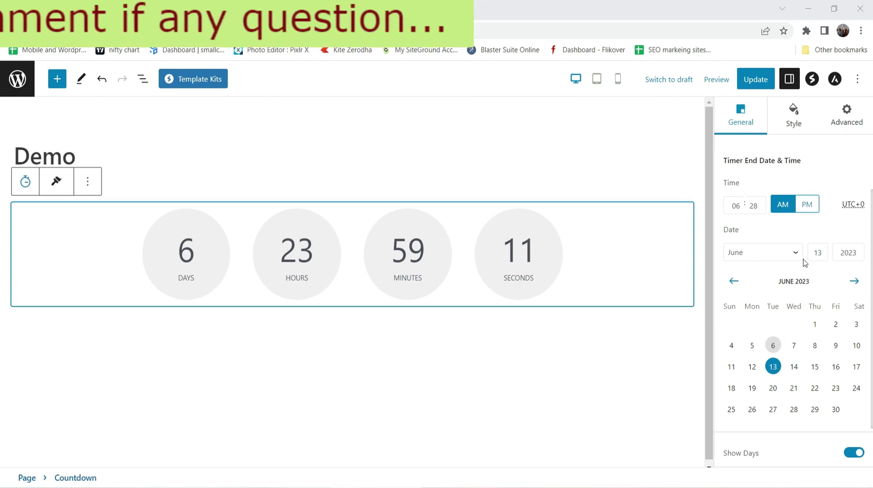
left_click(817, 345)
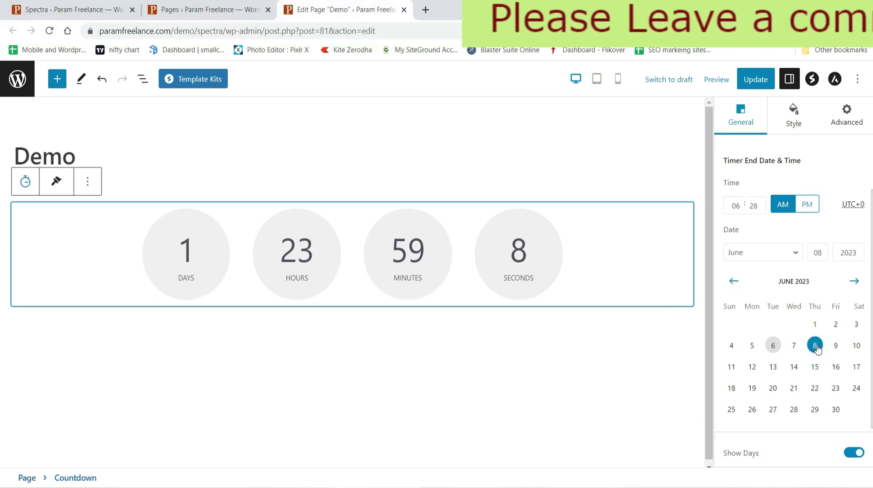
double_click(736, 205)
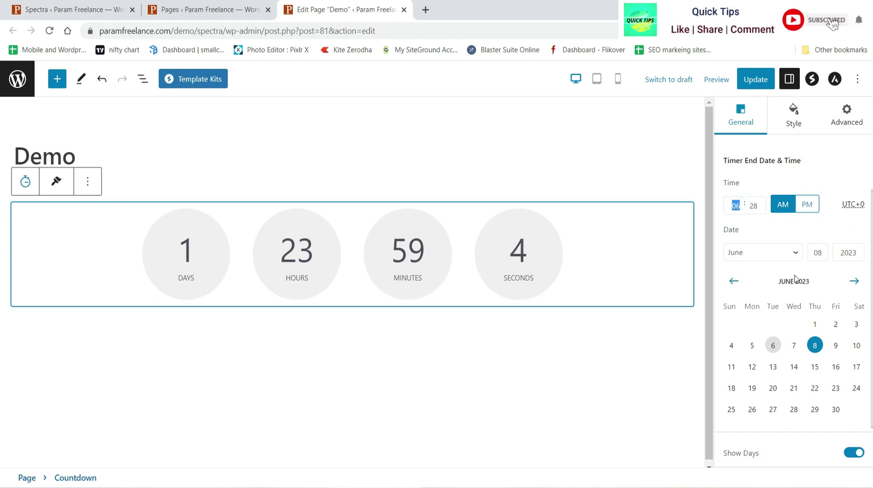
type("8")
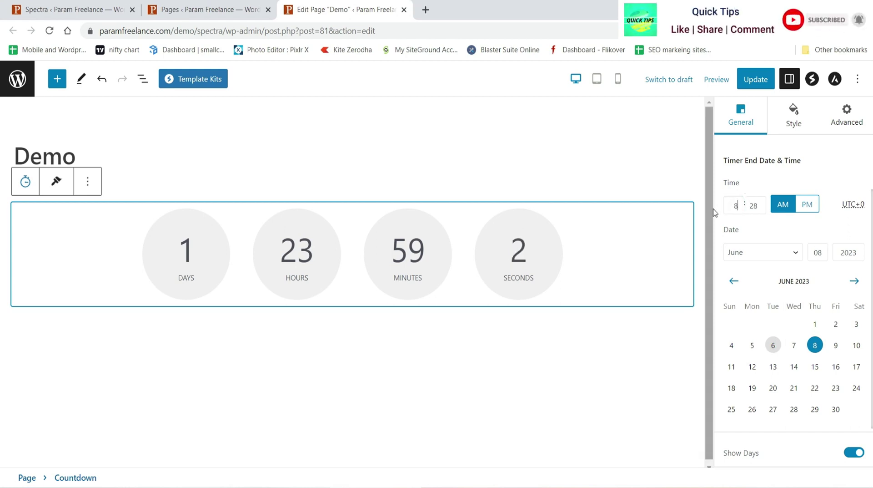
double_click(753, 205)
type("00")
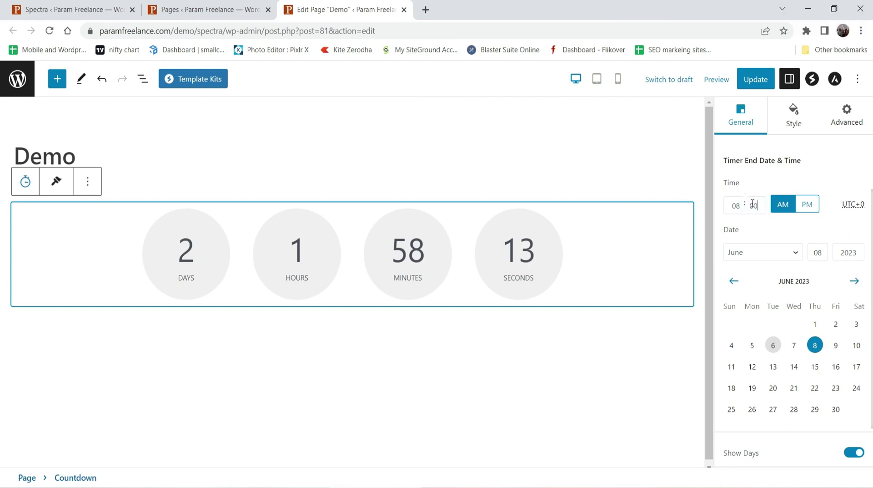
left_click(807, 204)
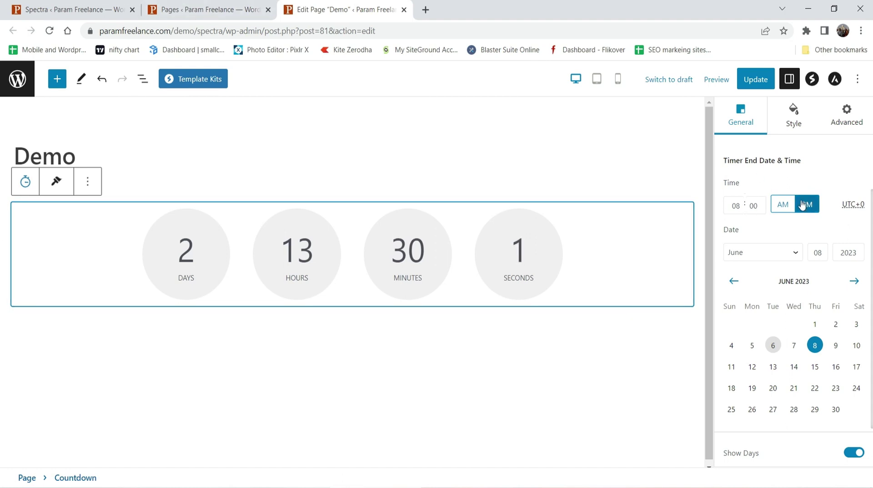
Step: Turn off the display of days in the countdown
scroll(814, 307, "down", 1)
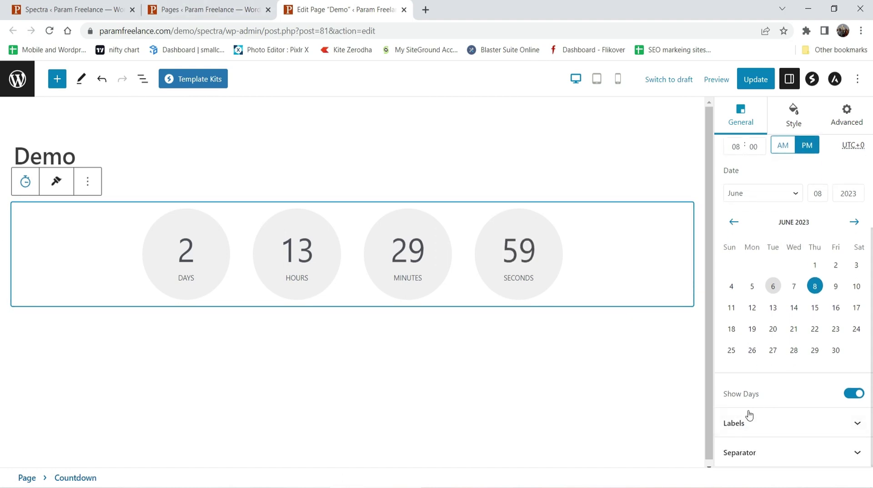
left_click(852, 394)
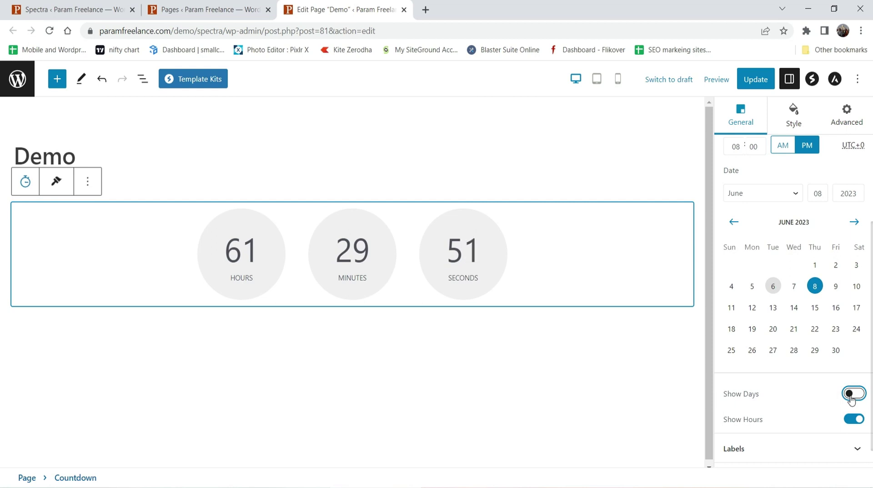
Step: Try the countdown without days and hours, and turn the display of both units back on
left_click(851, 395)
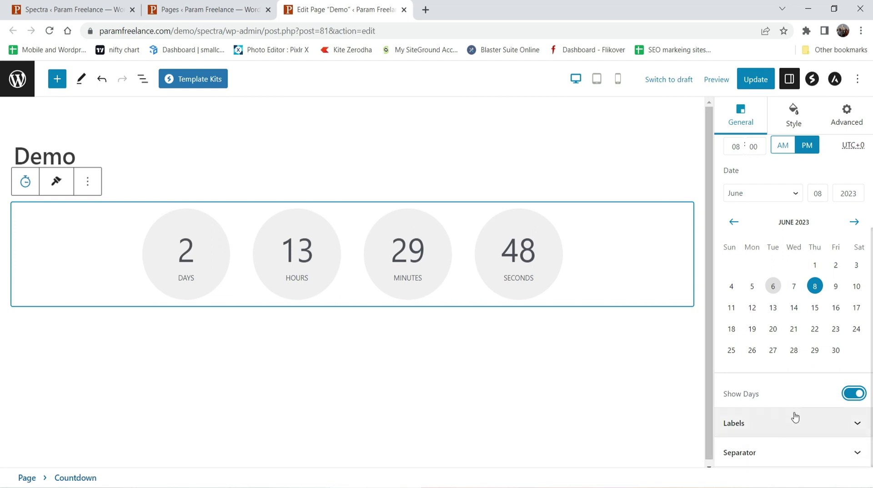
left_click(847, 394)
scroll(803, 357, "down", 1)
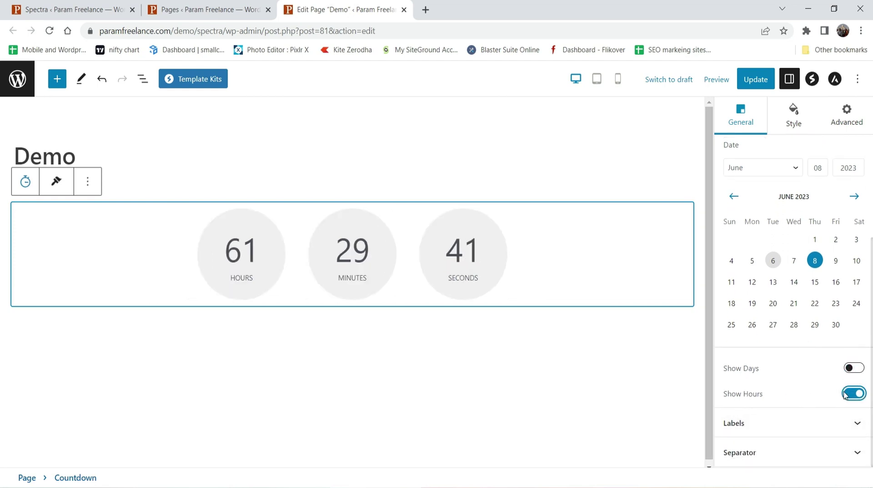
left_click(844, 394)
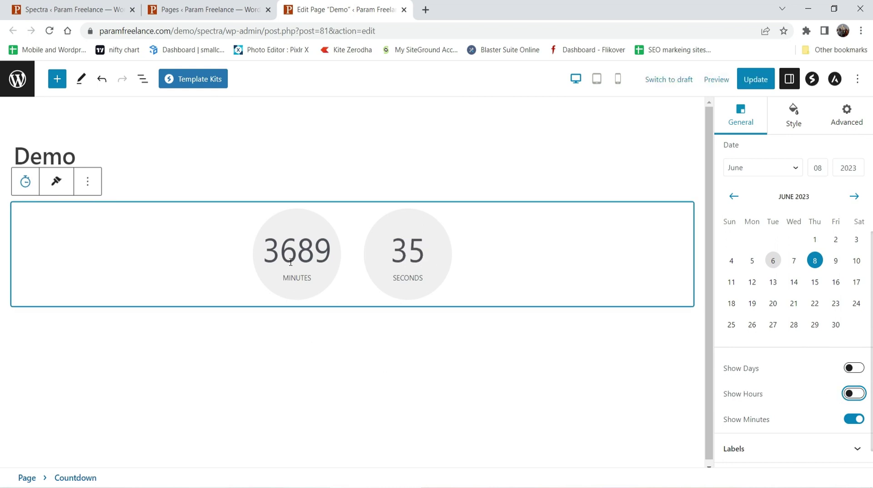
left_click(853, 393)
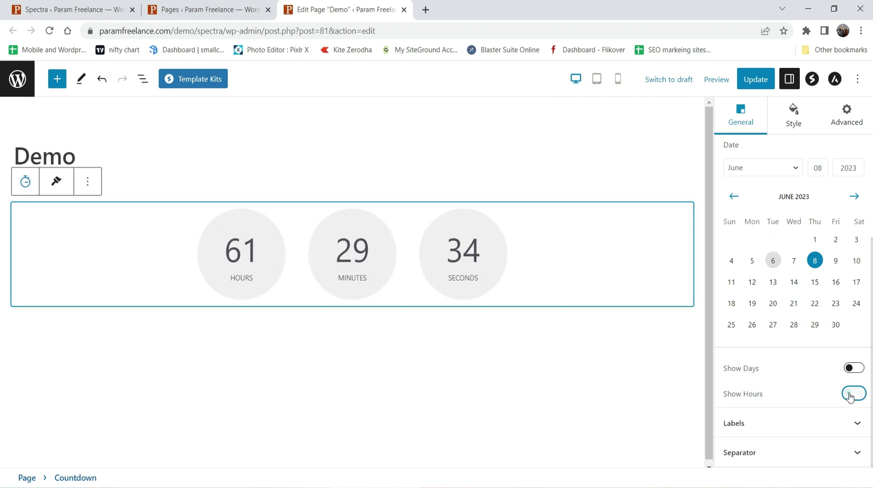
left_click(854, 366)
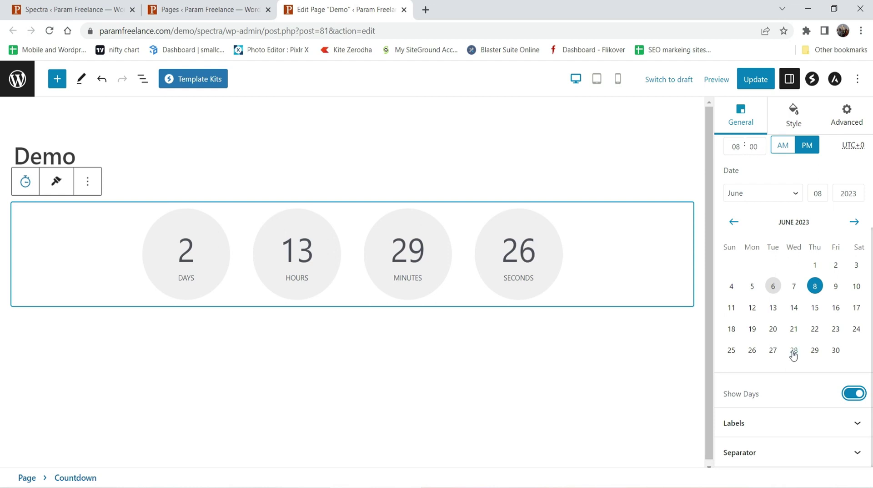
Step: Try the days label as DAY and hide all unit labels, restoring the DAYS text and the label display
left_click(782, 423)
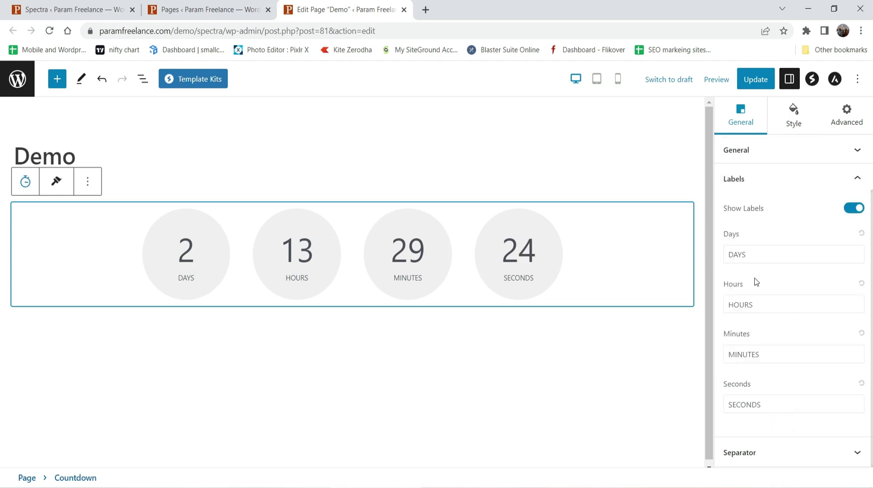
left_click(757, 256)
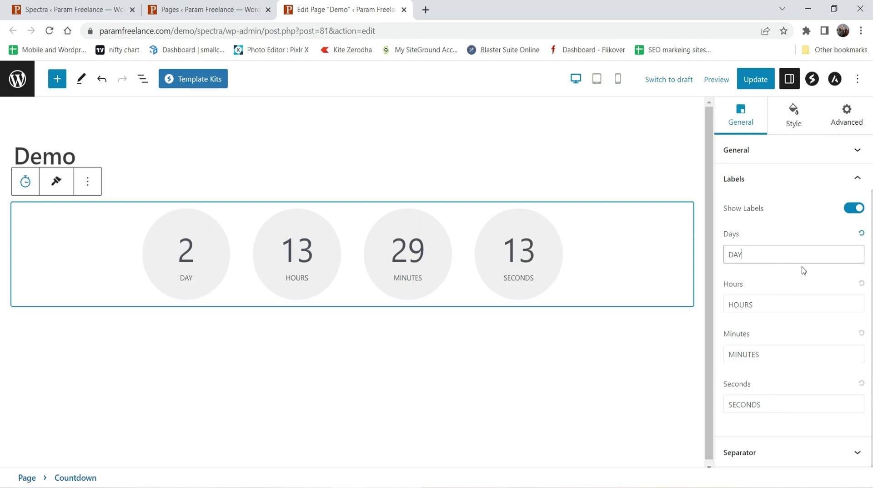
key("BackSpace")
type("S")
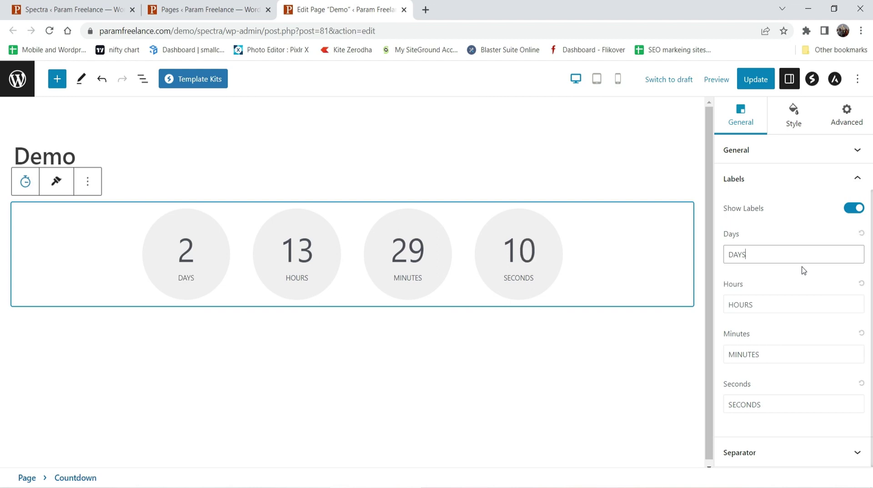
left_click(855, 210)
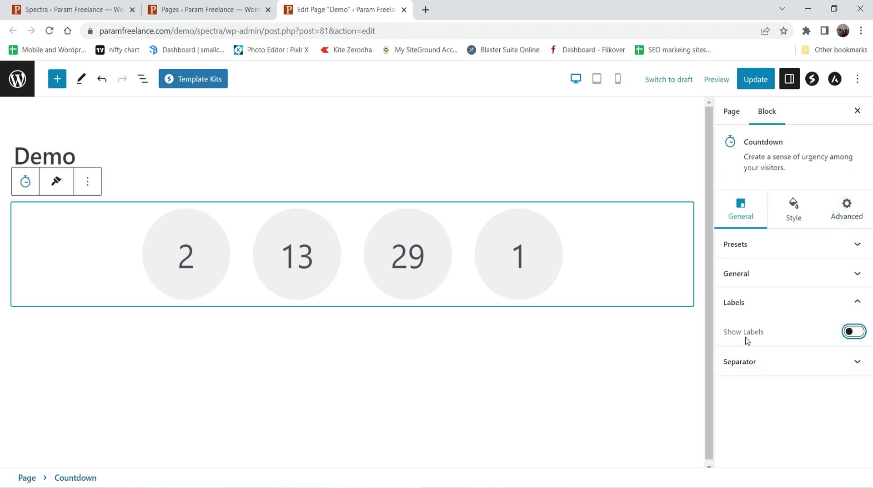
left_click(859, 335)
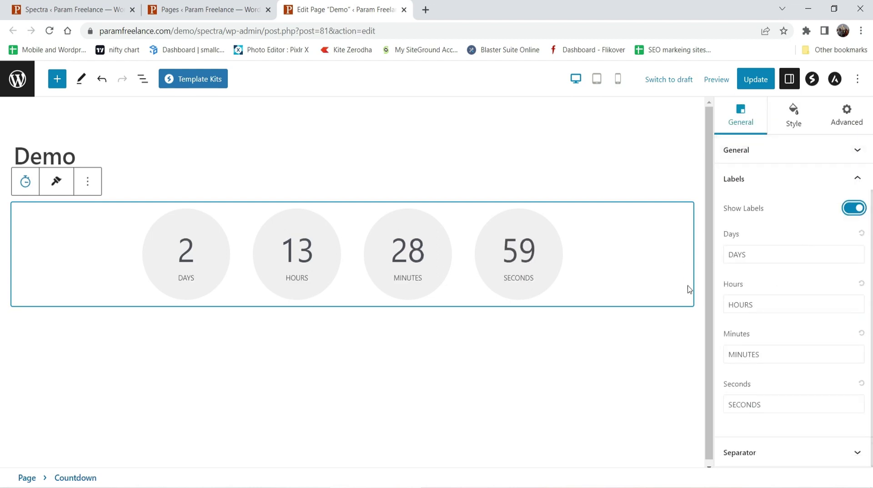
Step: Turn on the countdown's separator, try the Line and Slash types, and set the type to Colon
left_click(766, 452)
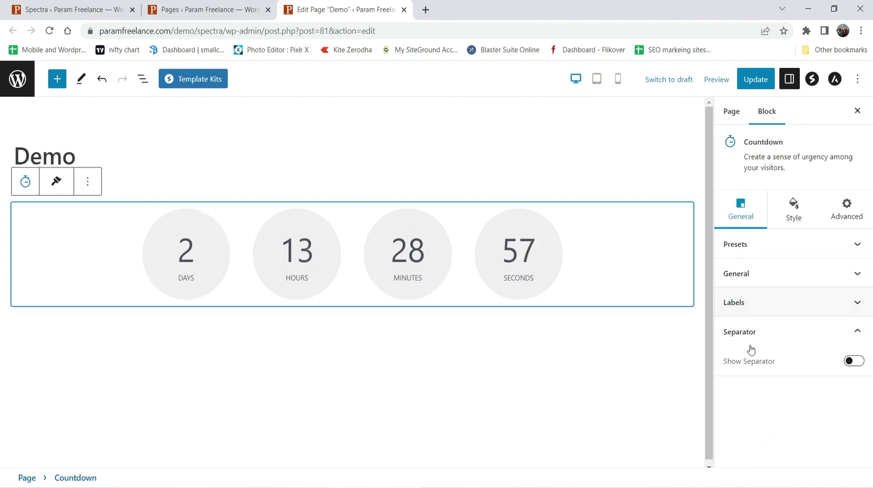
left_click(852, 364)
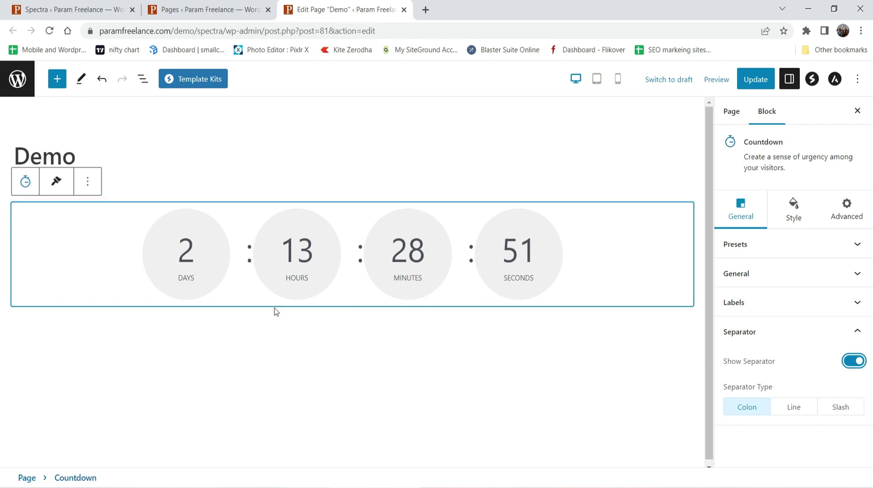
left_click(791, 411)
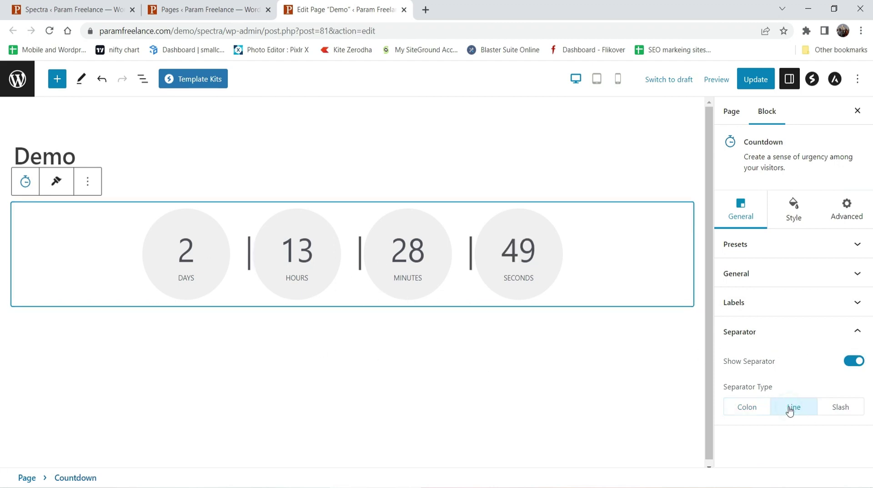
left_click(847, 412)
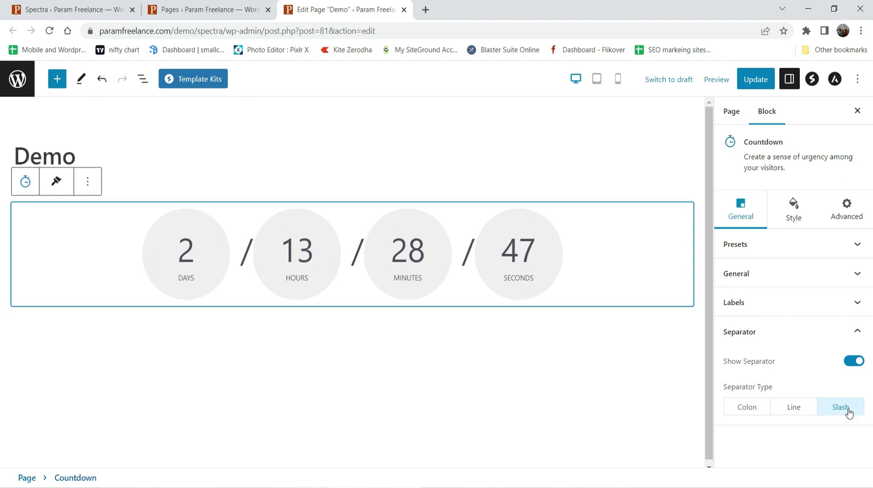
left_click(751, 408)
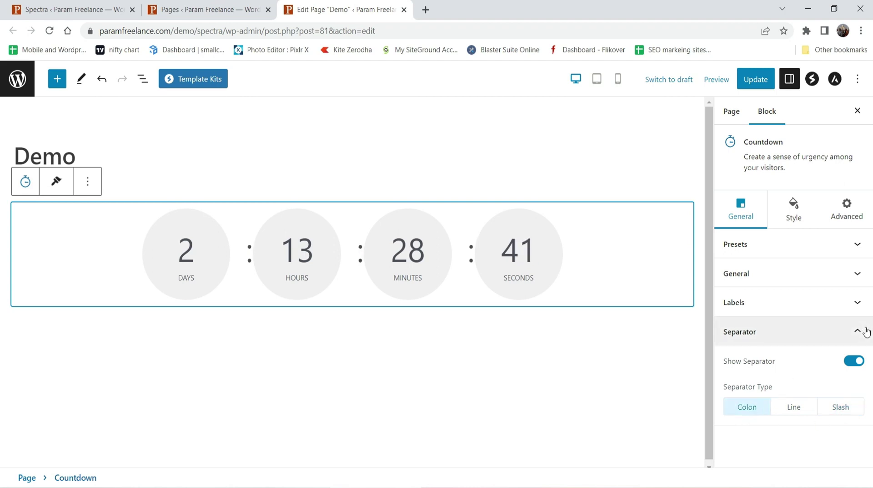
Step: Try the Square Shaped Box setting and the left and right overall alignments, restoring square boxes and centre alignment
left_click(735, 245)
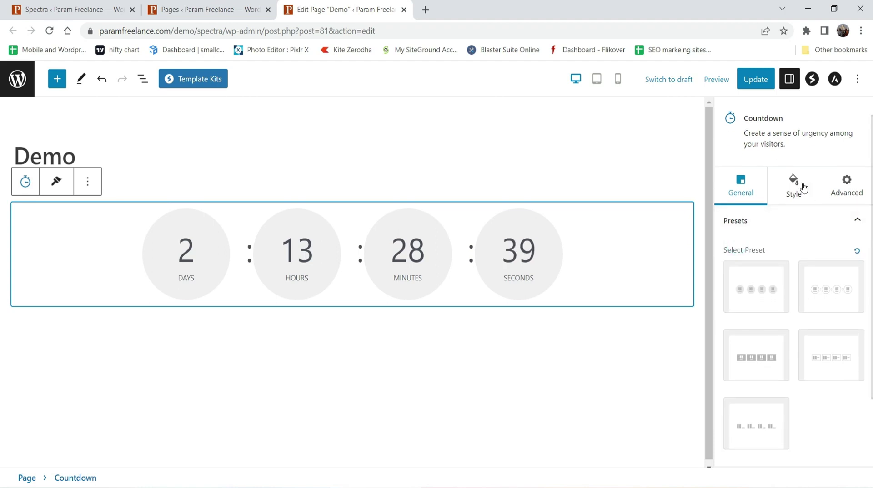
left_click(797, 187)
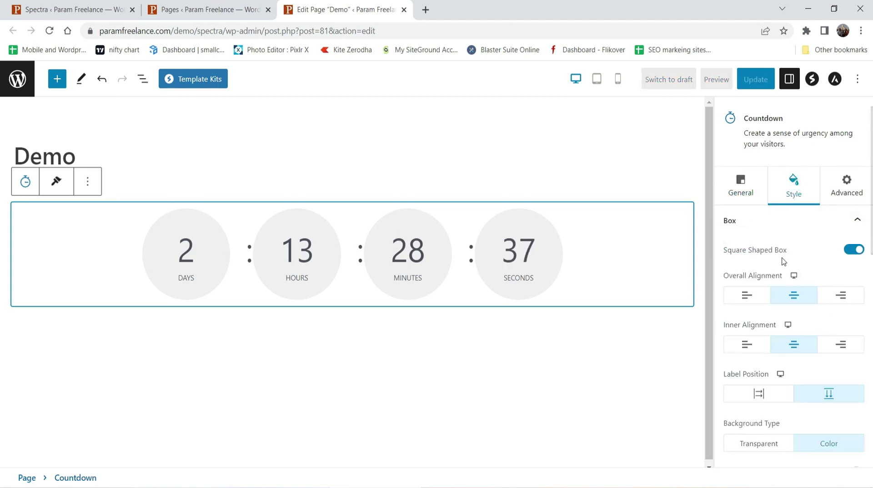
left_click(849, 257)
left_click(850, 257)
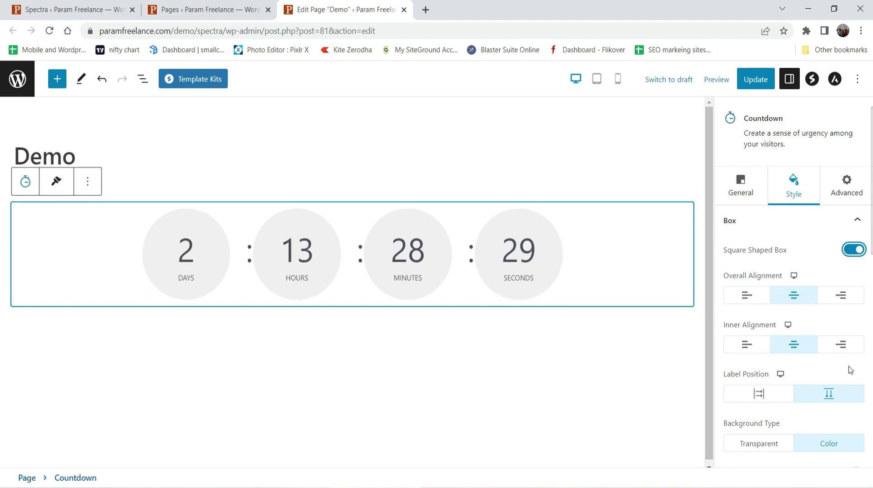
left_click(747, 295)
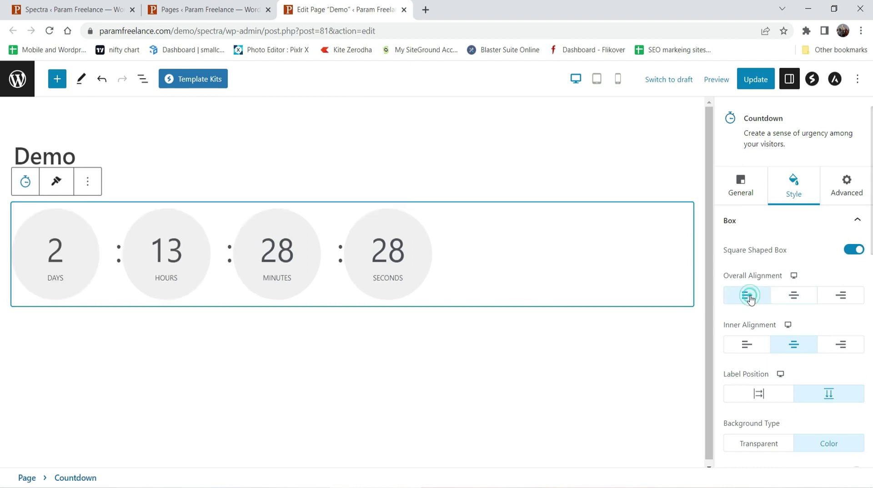
left_click(842, 300)
left_click(796, 295)
Step: Try left and right inner alignment and labels beside the digits, restoring centre alignment and labels below the digits
scroll(800, 298, "down", 1)
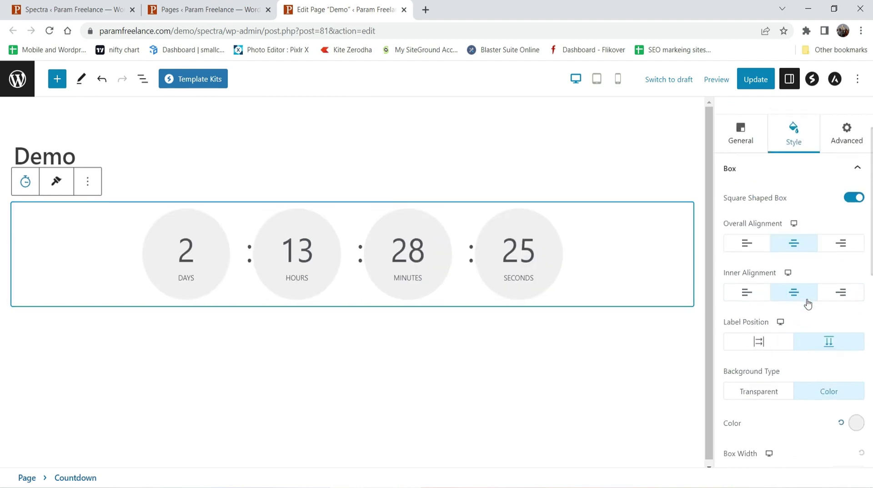
left_click(748, 288)
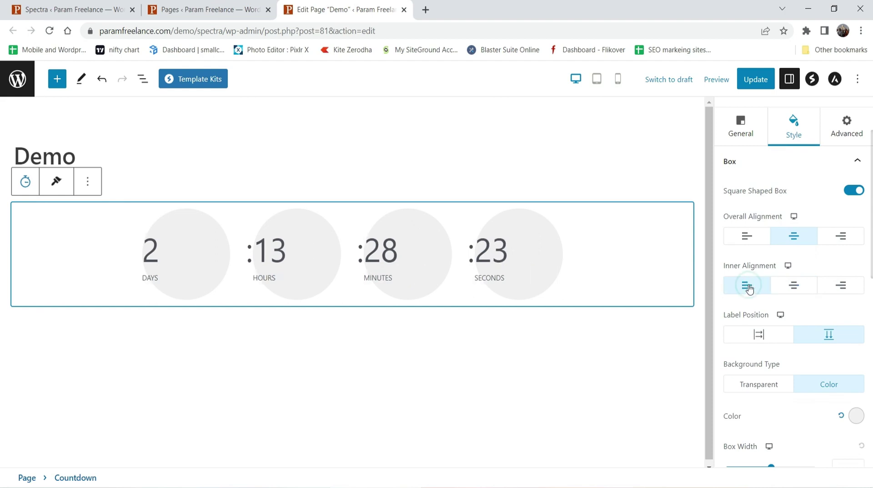
left_click(799, 292)
left_click(839, 288)
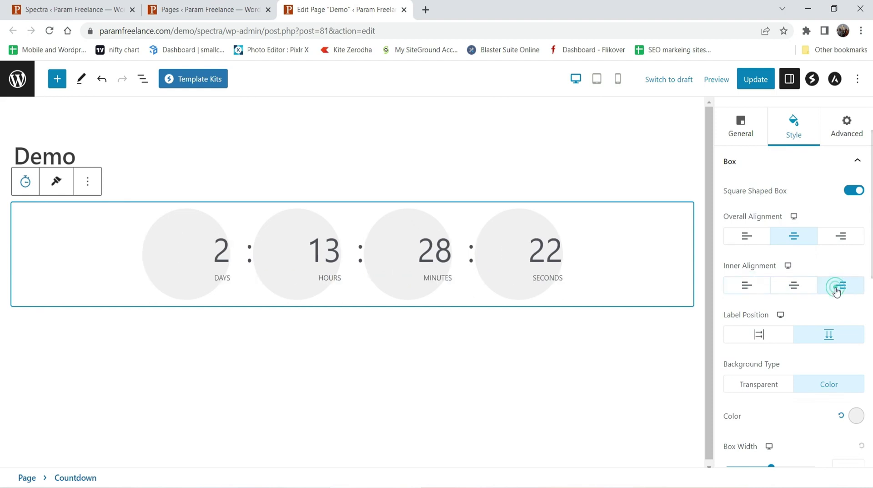
left_click(795, 288)
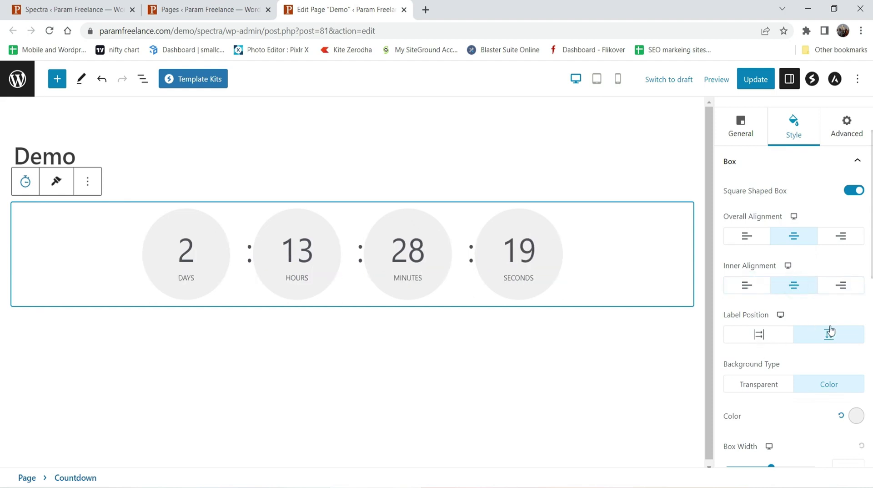
left_click(759, 336)
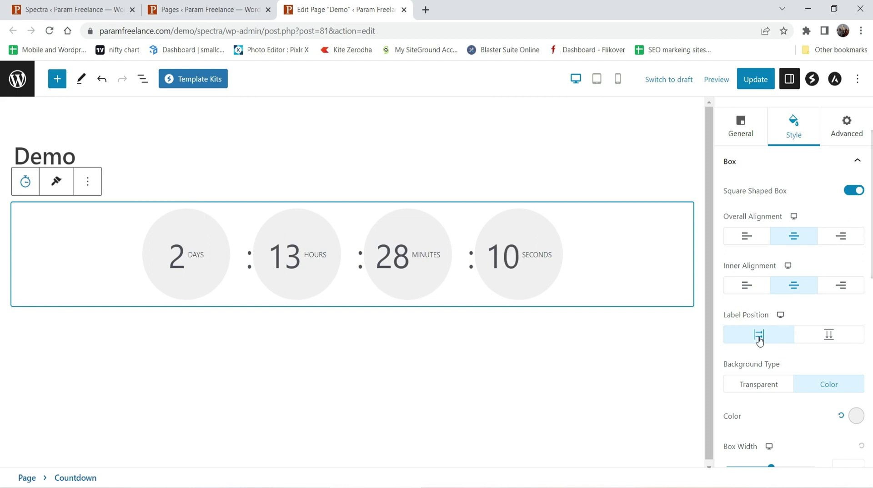
left_click(829, 334)
scroll(815, 330, "down", 1)
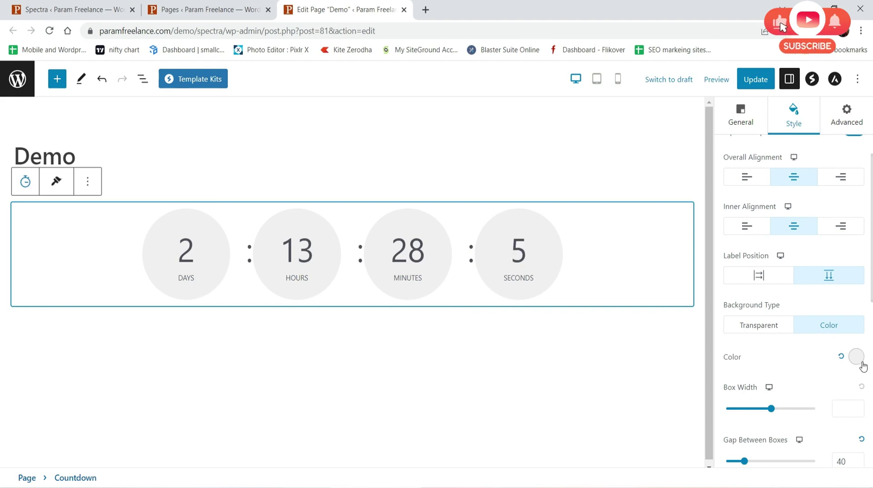
scroll(798, 313, "down", 3)
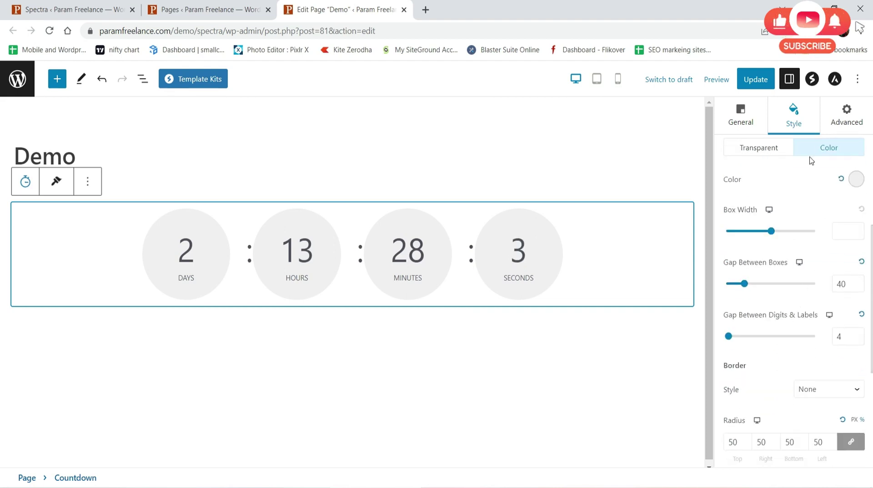
scroll(814, 164, "up", 2)
left_click(857, 299)
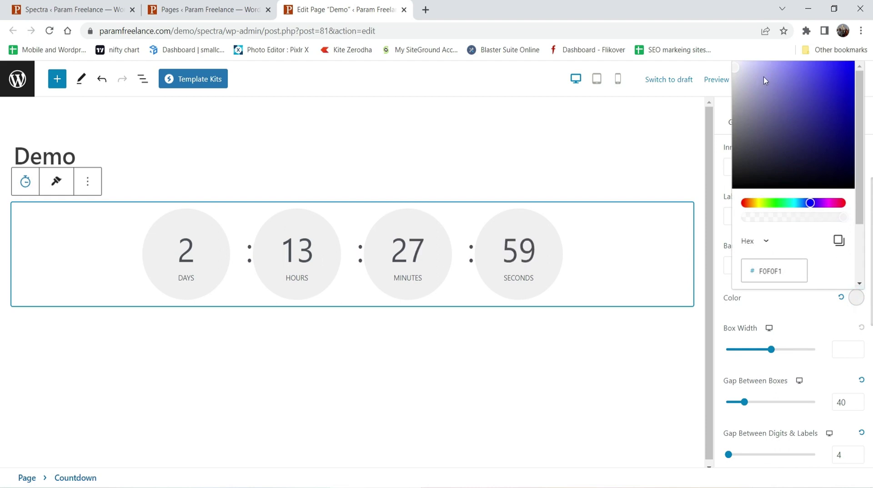
left_click(597, 350)
Step: Copy the Countdown block and paste the copy into a new block directly below the original
left_click(623, 239)
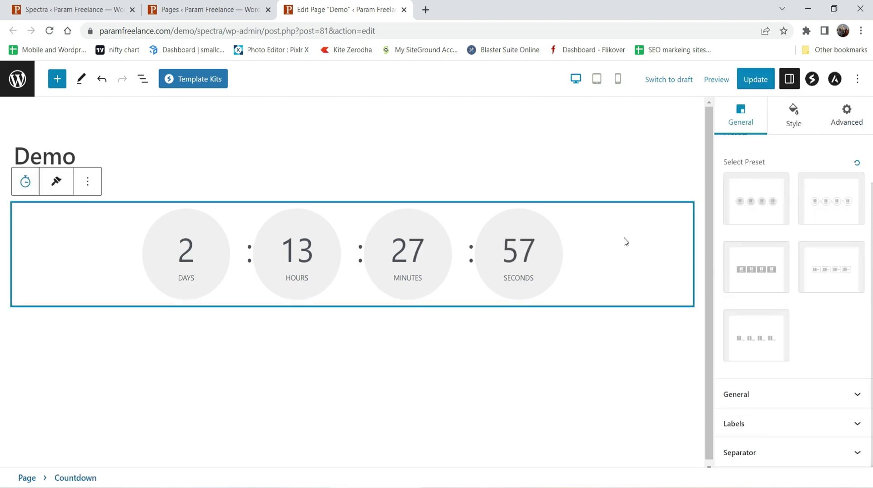
left_click(89, 185)
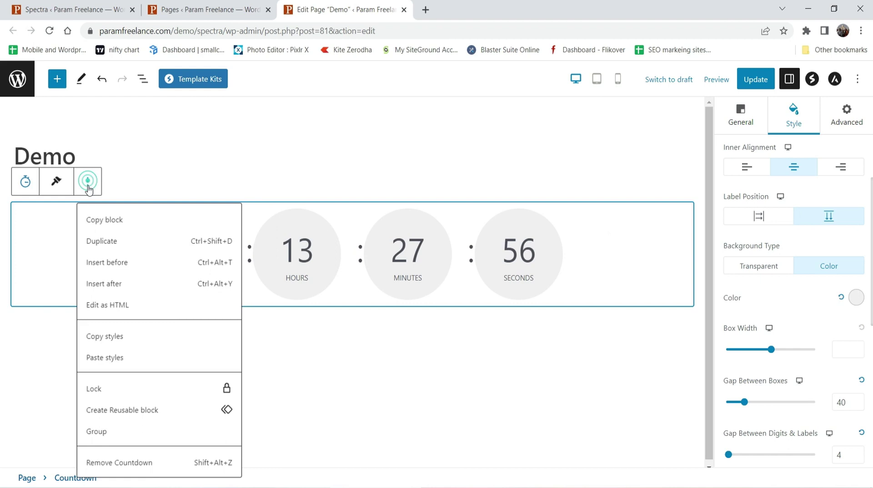
left_click(102, 219)
left_click(319, 347)
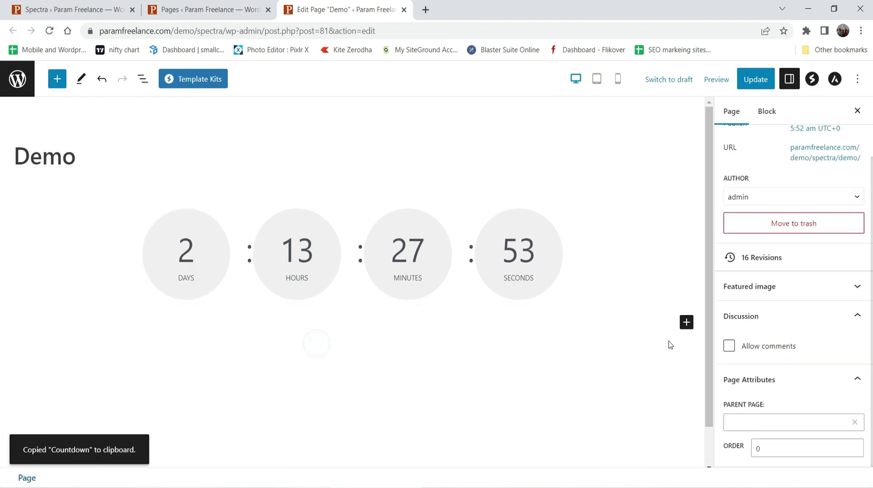
left_click(513, 322)
left_click(513, 321)
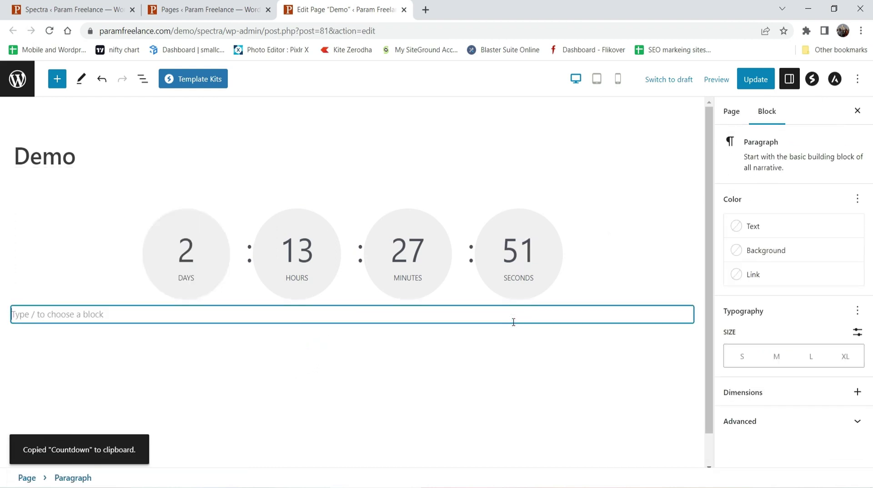
key("ctrl+v")
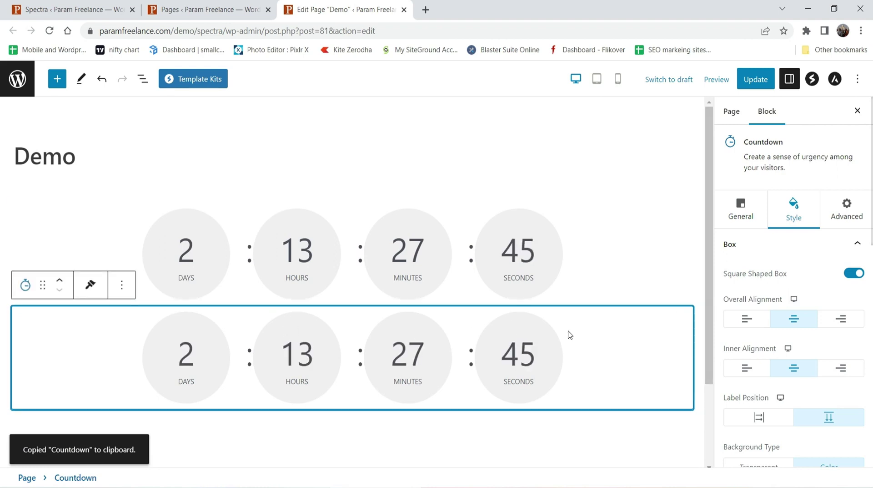
Step: Set the copied countdown's box background colour to dark red 8A0C0C, trying the Transparent background type before restoring Color
scroll(655, 318, "down", 1)
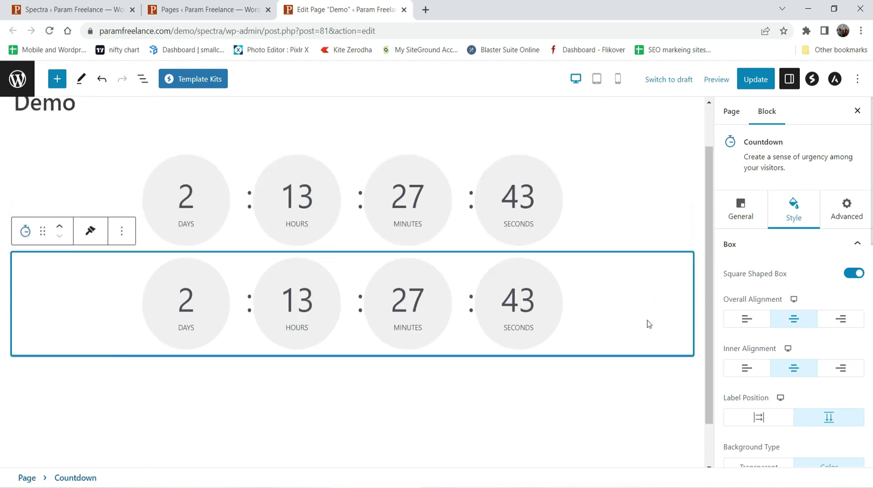
scroll(650, 324, "down", 1)
scroll(826, 300, "down", 3)
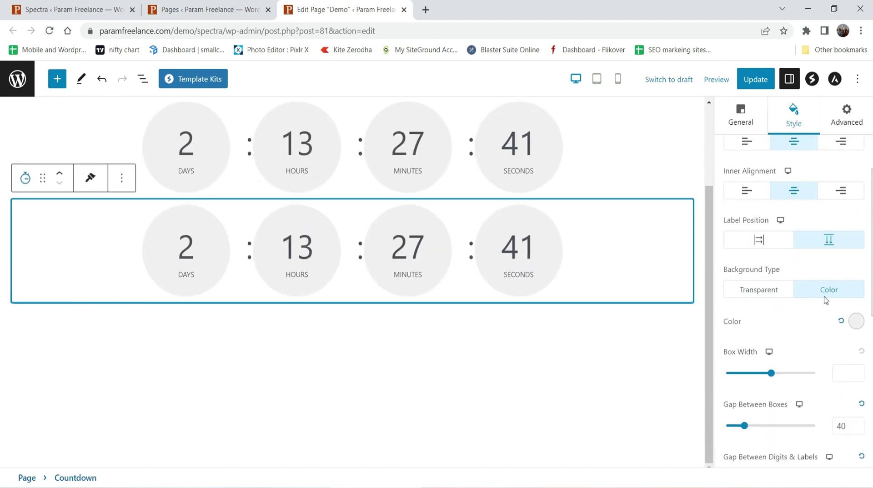
left_click(856, 321)
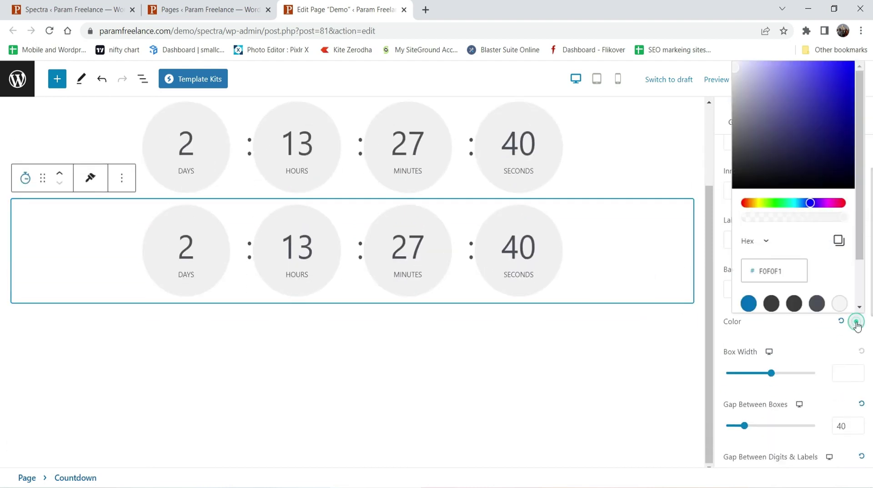
left_click(744, 202)
left_click(821, 103)
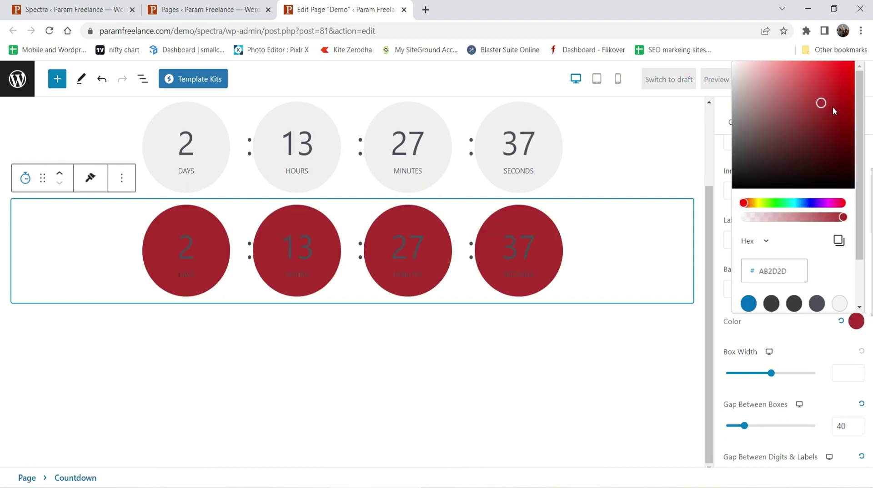
mouse_move(834, 111)
left_mouse_down()
mouse_move(848, 129)
mouse_move(842, 119)
left_mouse_up()
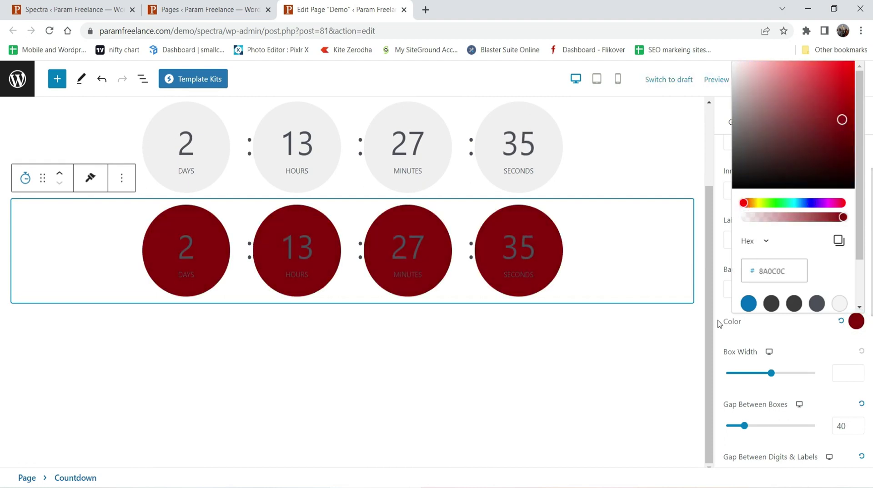
left_click(715, 310)
left_click(763, 289)
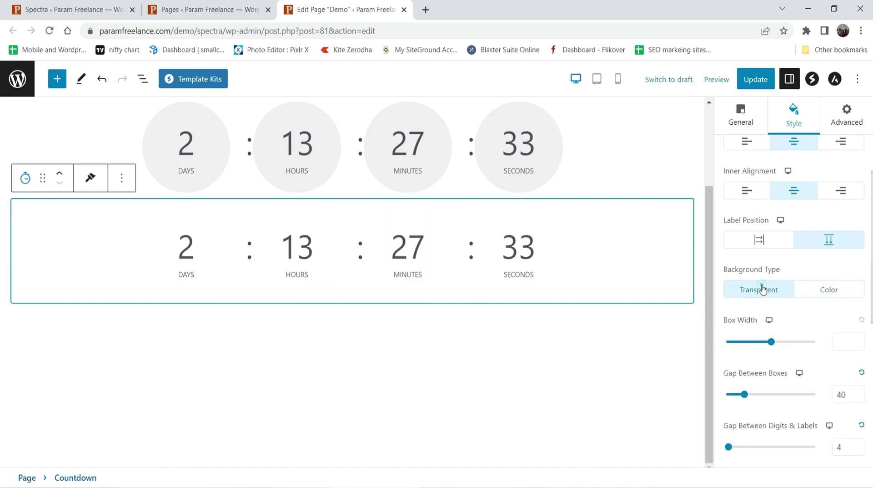
left_click(827, 289)
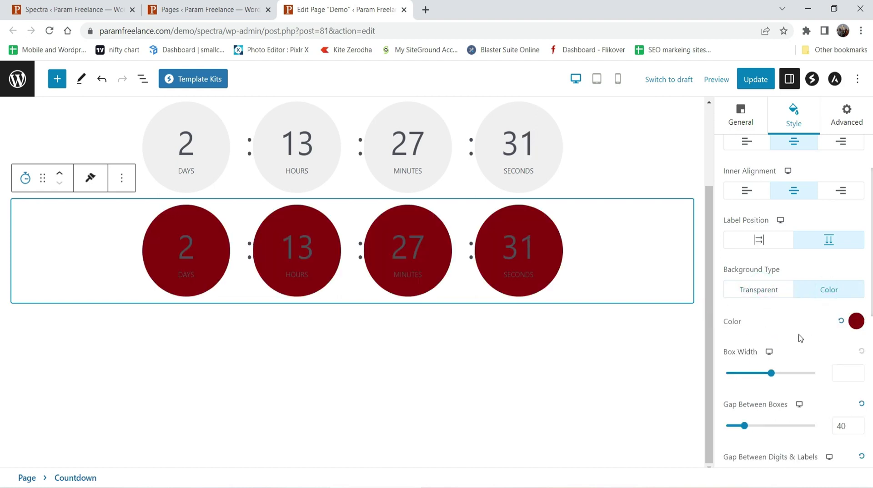
Step: Try gaps of 20 and 30 between the copied countdown's boxes, restoring the gap to 40
scroll(801, 337, "down", 3)
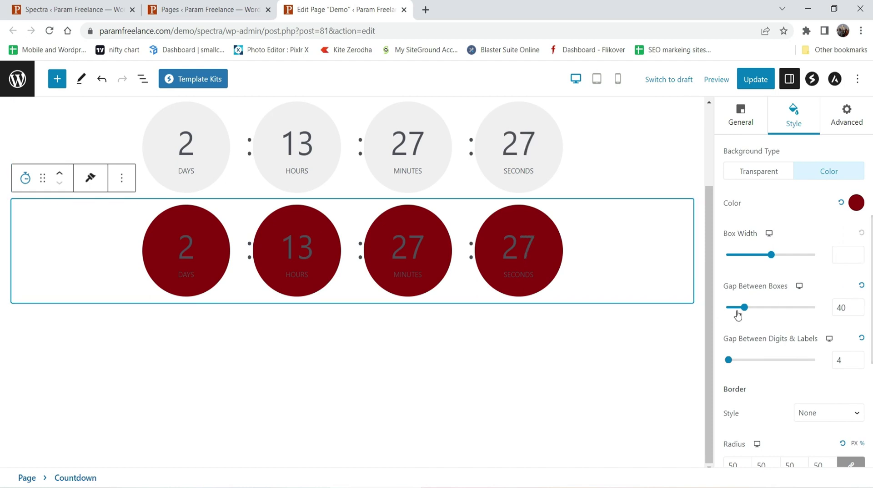
key("shift+Left")
type("2")
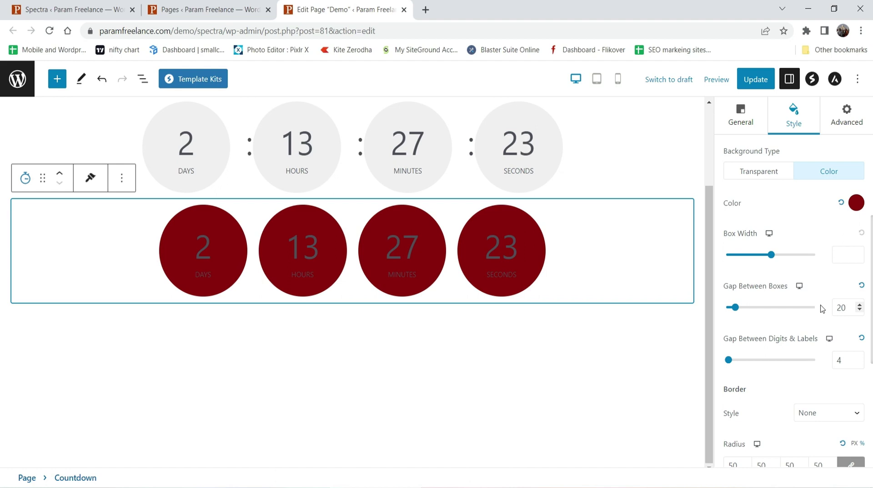
key("shift+Left")
type("3")
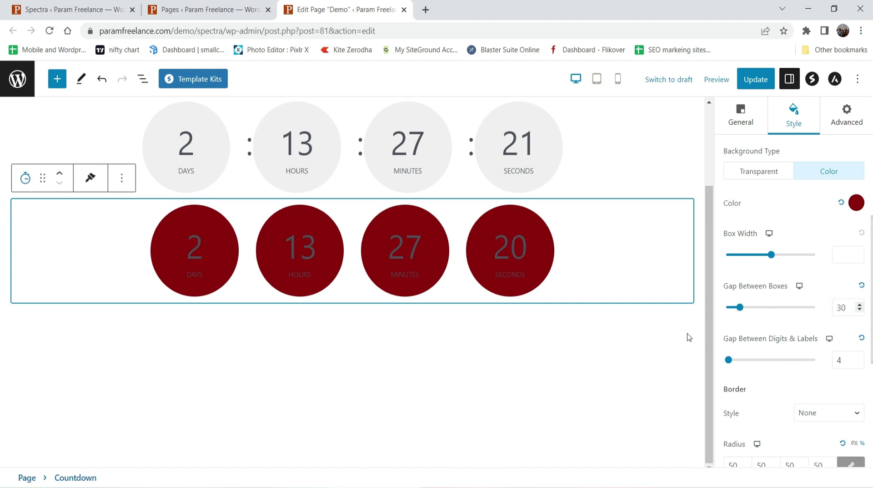
left_click(841, 307)
key("shift+Left")
type("4")
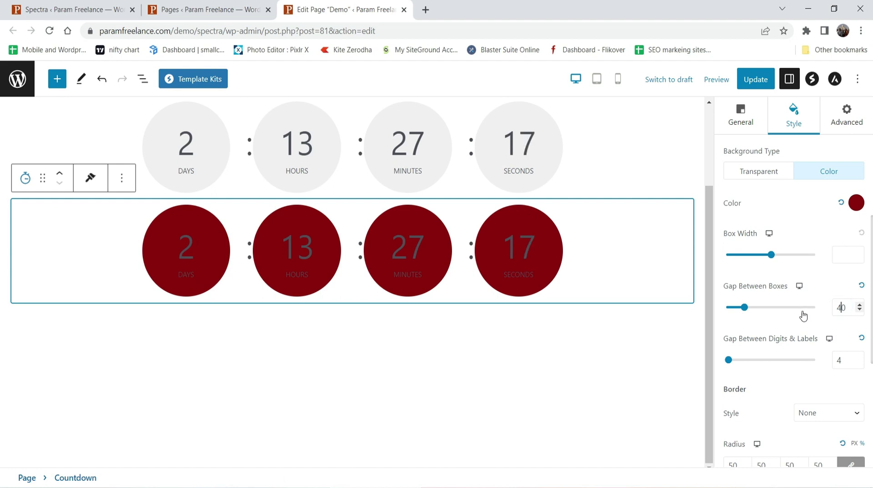
Step: Set the gap between digits and labels to 2 in the copied countdown
left_click(731, 359)
mouse_move(730, 359)
left_mouse_down()
mouse_move(744, 360)
mouse_move(729, 359)
left_mouse_up()
scroll(729, 361, "down", 3)
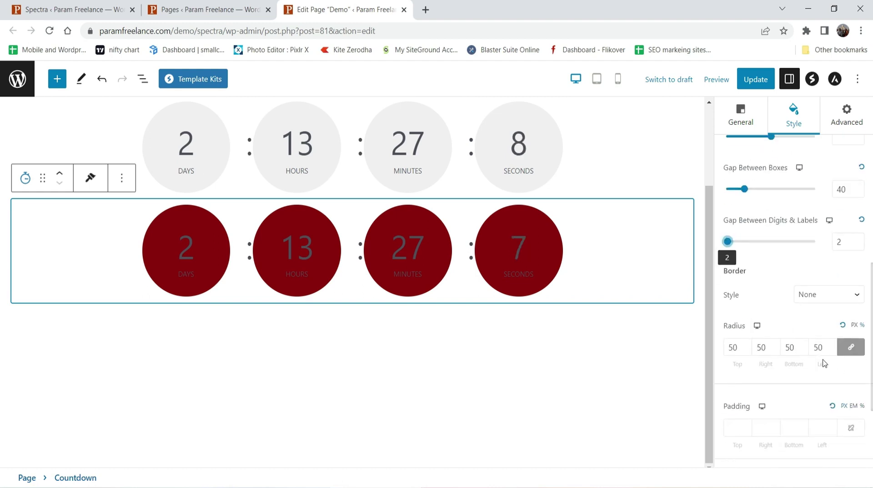
left_click(758, 307)
Step: Reset the box border radius, try 50 px on all corners, and restore the radius to 50%
scroll(750, 346, "down", 2)
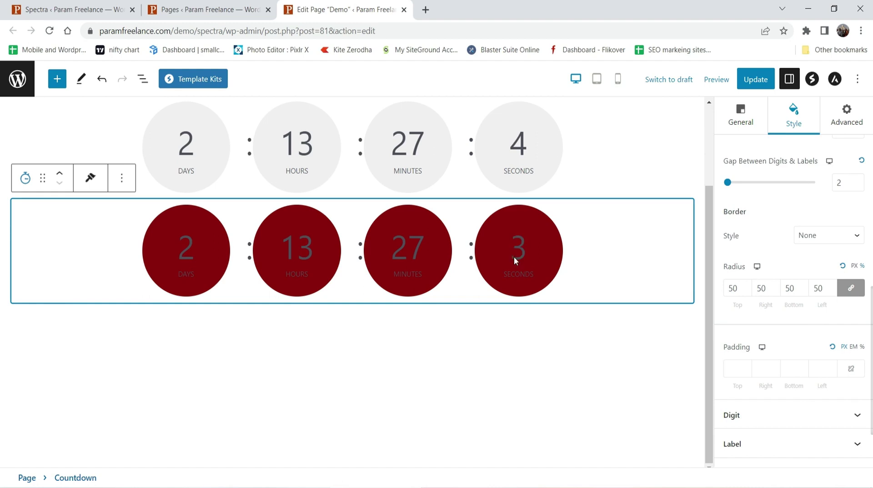
left_click(843, 266)
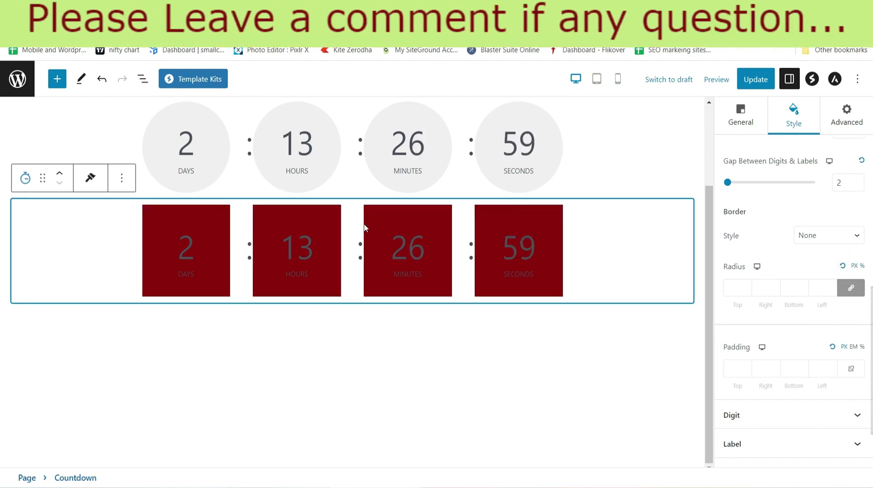
left_click(730, 287)
type("50")
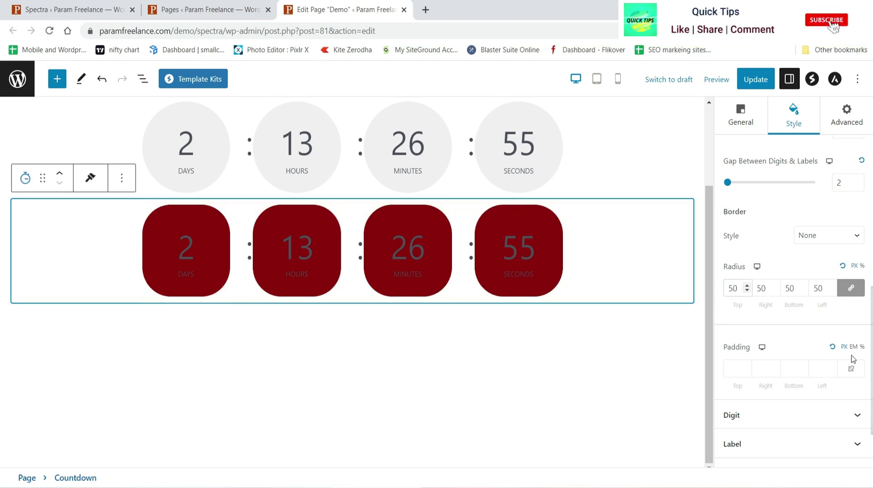
left_click(863, 266)
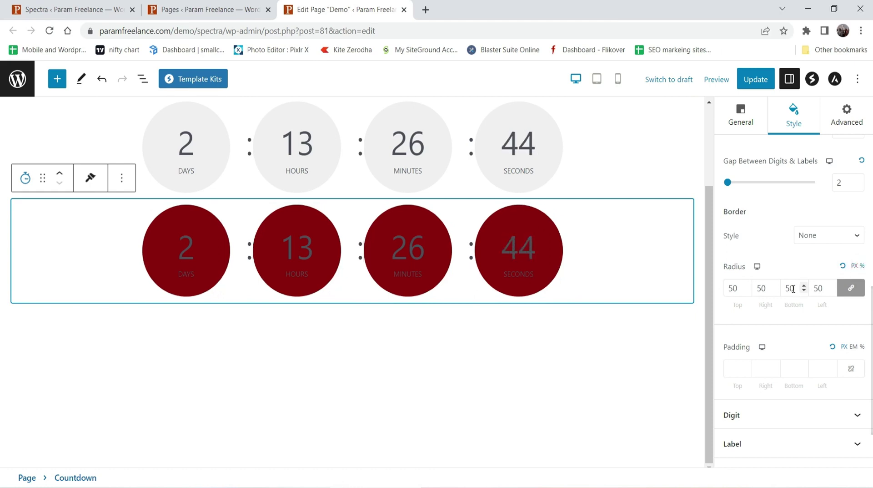
Step: Change the copied countdown's digit colour to a very pale pinkish white
scroll(796, 380, "down", 2)
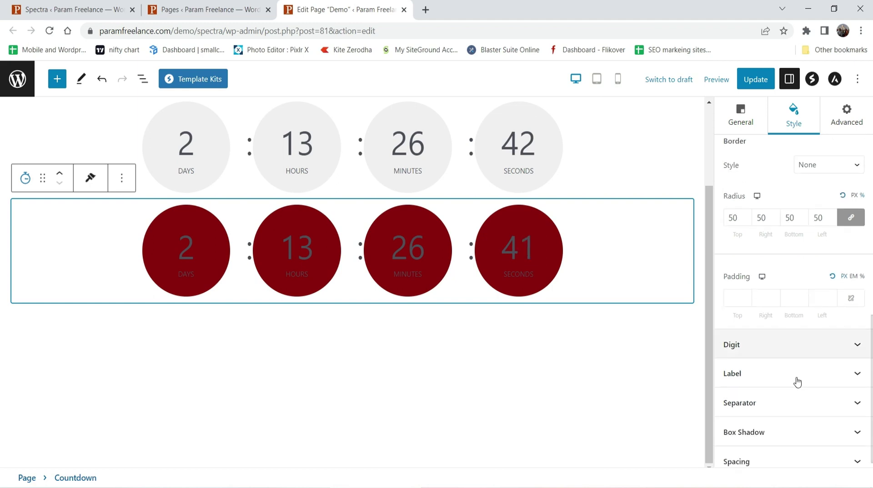
left_click(751, 333)
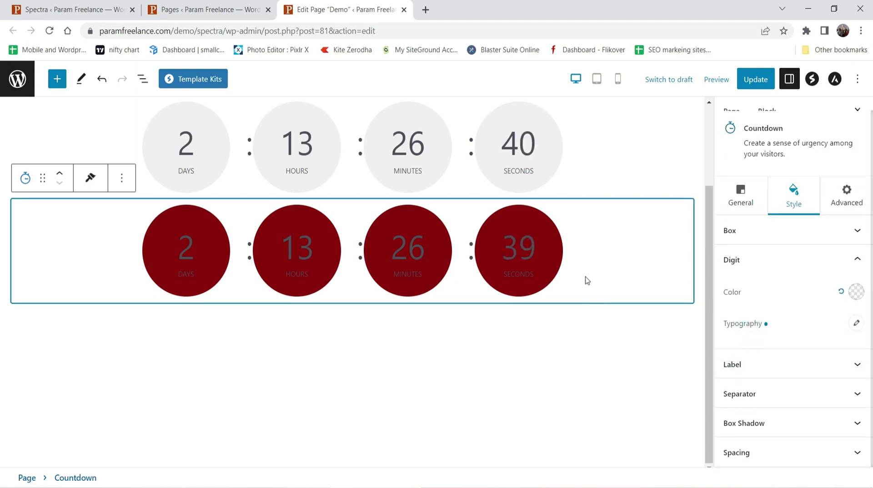
left_click(857, 291)
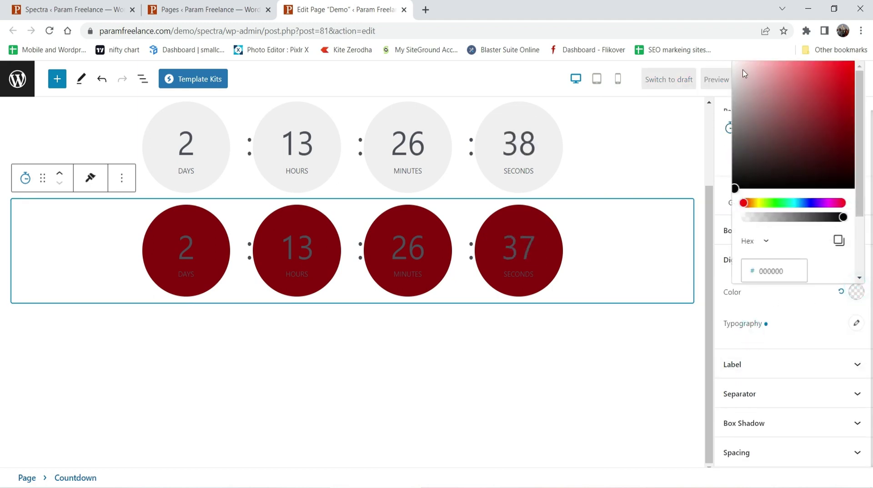
left_click(741, 66)
left_click(761, 307)
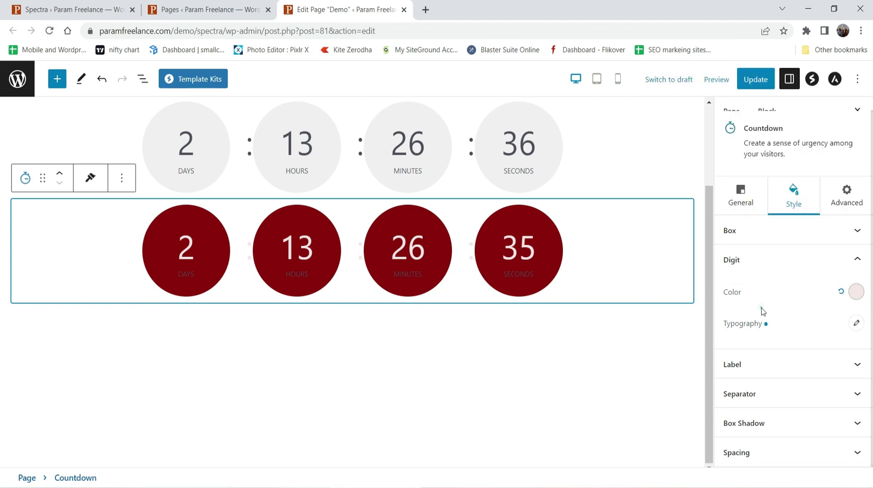
Step: Set the digit font size to 54 px in the digit typography settings
left_click(856, 324)
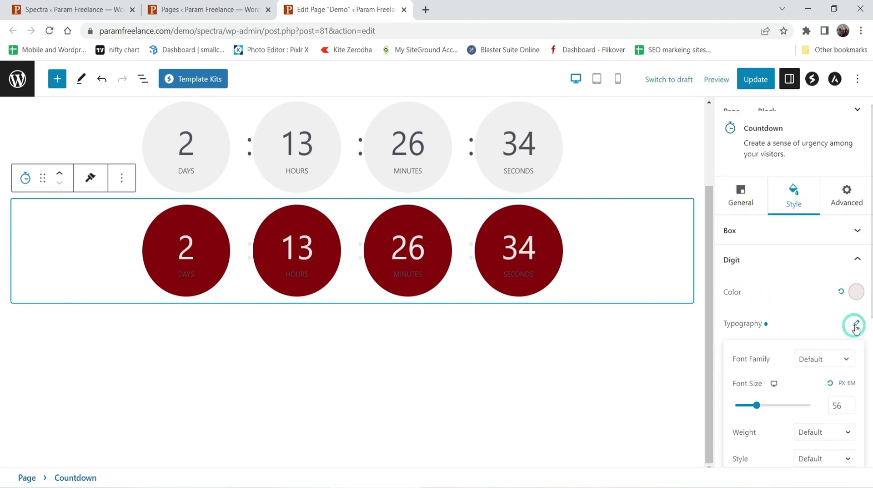
left_click(851, 409)
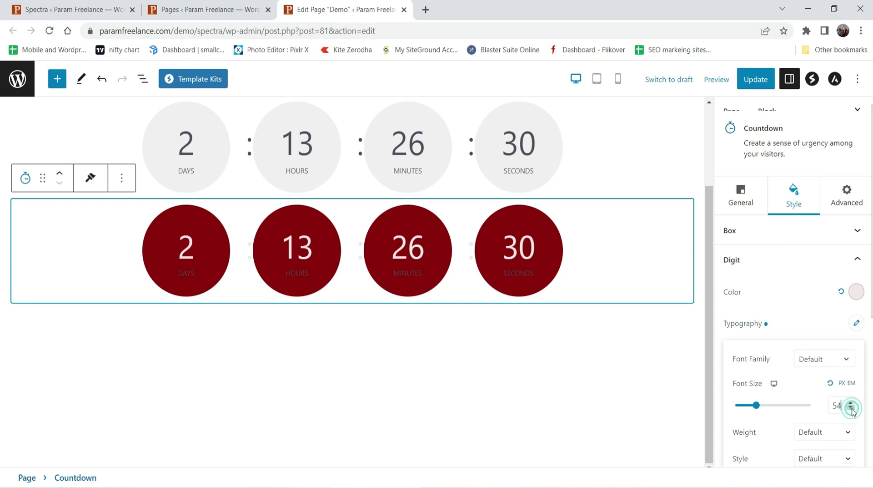
left_click(787, 295)
Step: Change the copied countdown's label colour to pale yellow
left_click(774, 368)
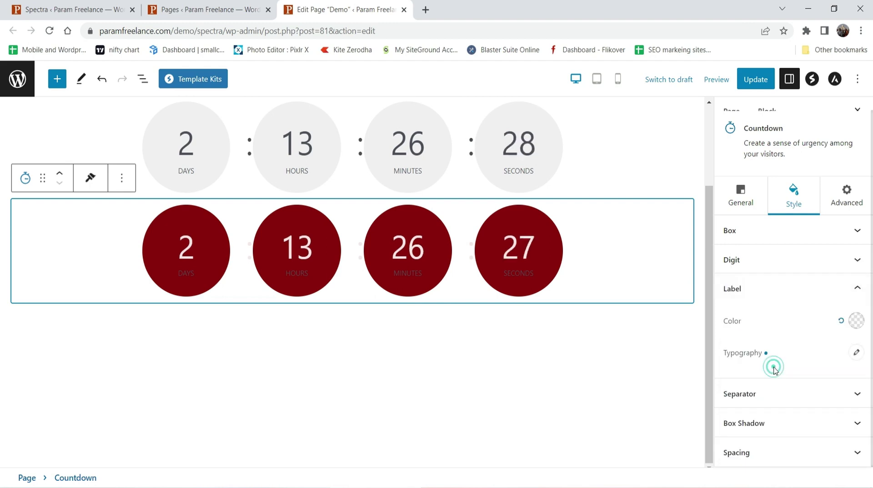
left_click(857, 321)
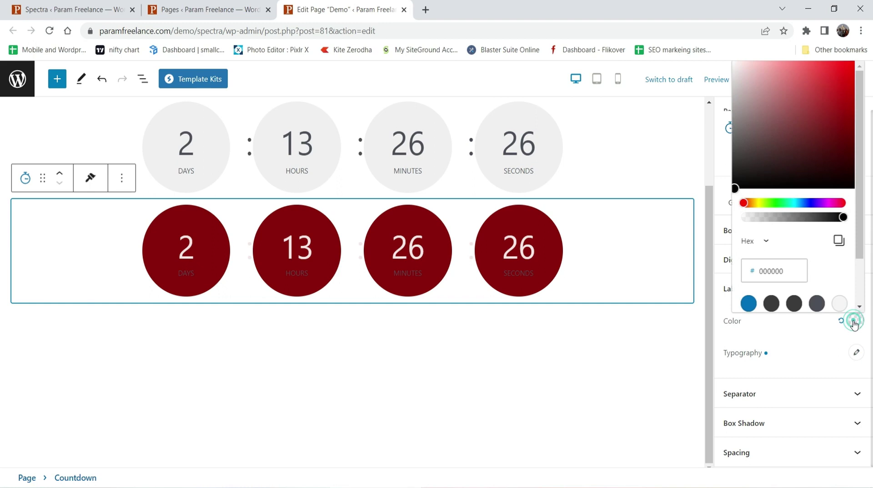
left_click(760, 203)
left_click_drag(779, 72, 768, 66)
Step: Increase the font size of the copied countdown's labels by a few pixels in their typography settings
left_click(856, 352)
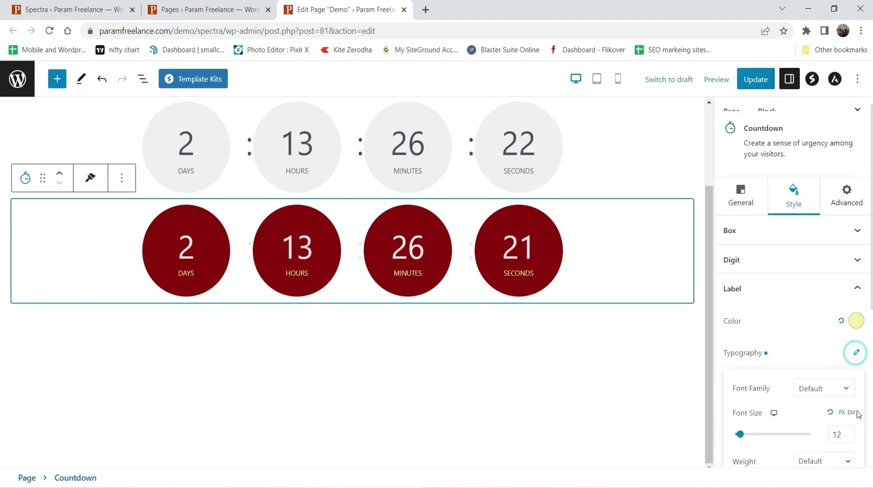
left_click(850, 432)
left_click(851, 431)
left_click(851, 432)
left_click(763, 326)
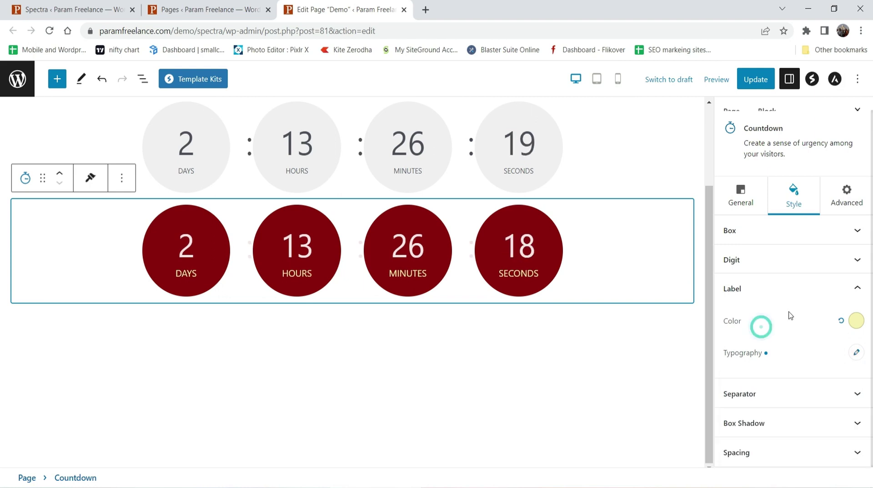
Step: Set the copied countdown's separator colour to dark brown 462424
left_click(791, 388)
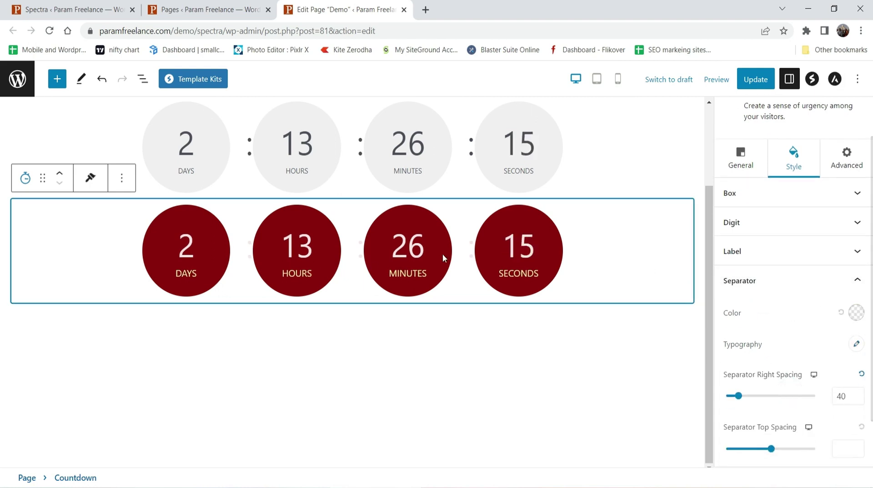
left_click(857, 312)
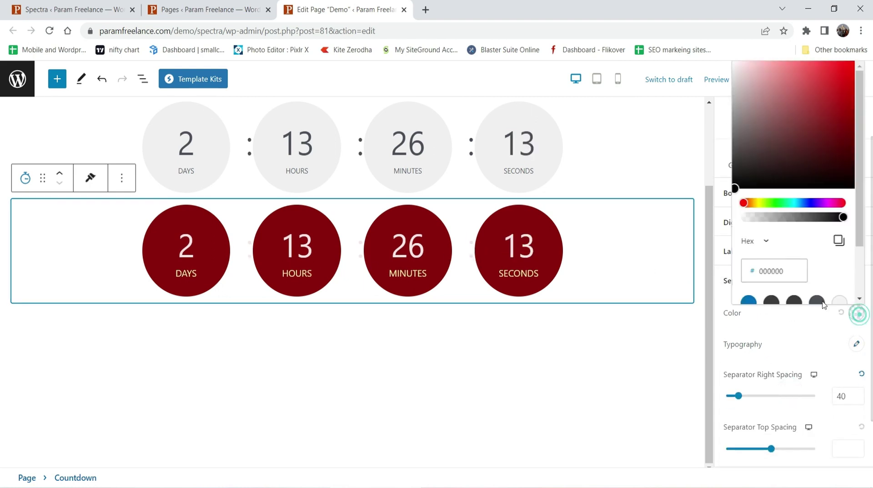
left_click(792, 155)
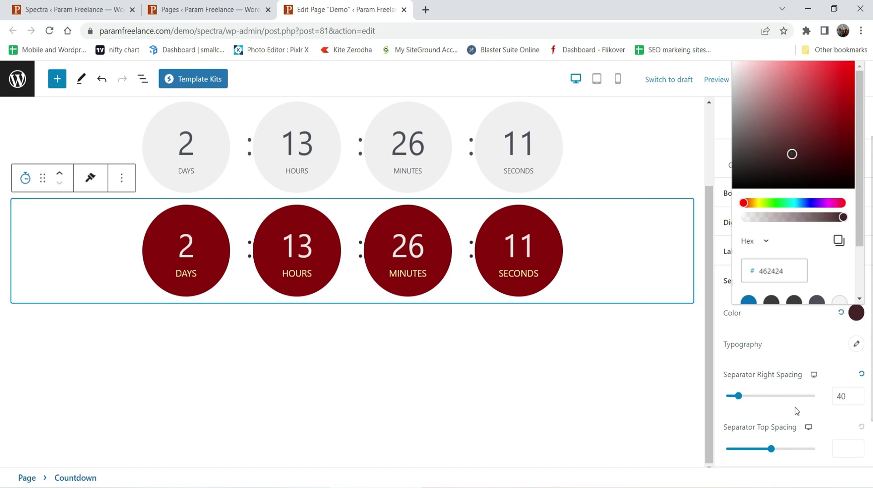
Step: Set both the separator's right spacing and its top spacing to 30
left_click(738, 399)
left_click_drag(737, 399, 737, 400)
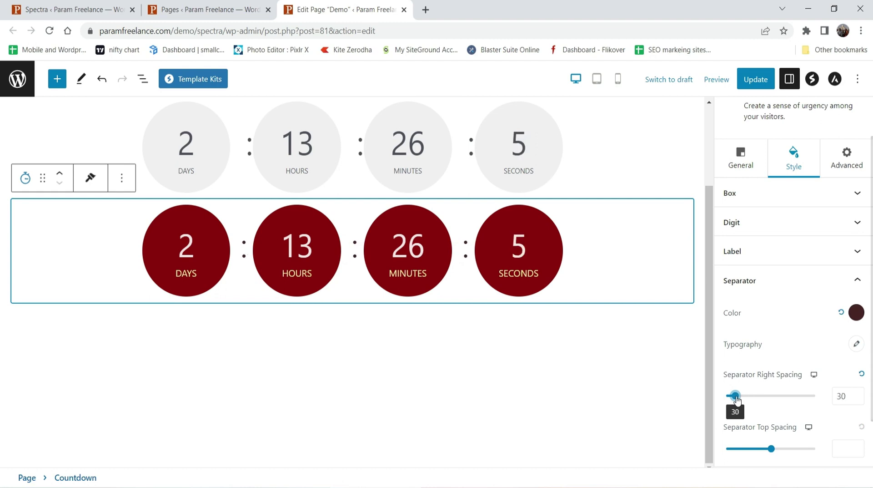
scroll(851, 371, "down", 2)
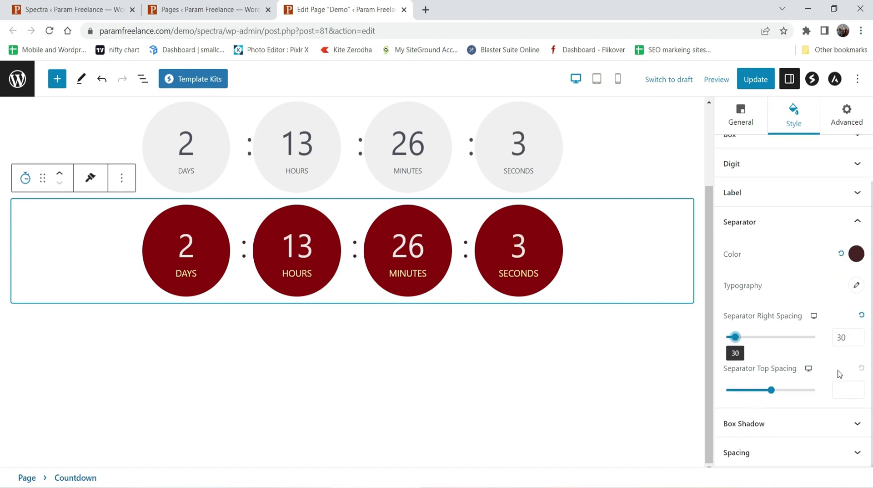
left_click_drag(790, 390, 738, 390)
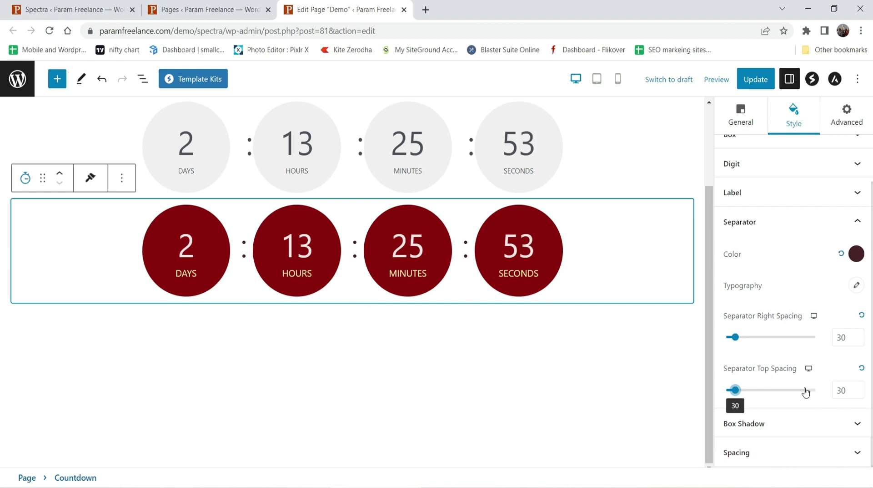
Step: Try the first Normal box shadow preset on the copied countdown and apply the second preset
left_click(780, 428)
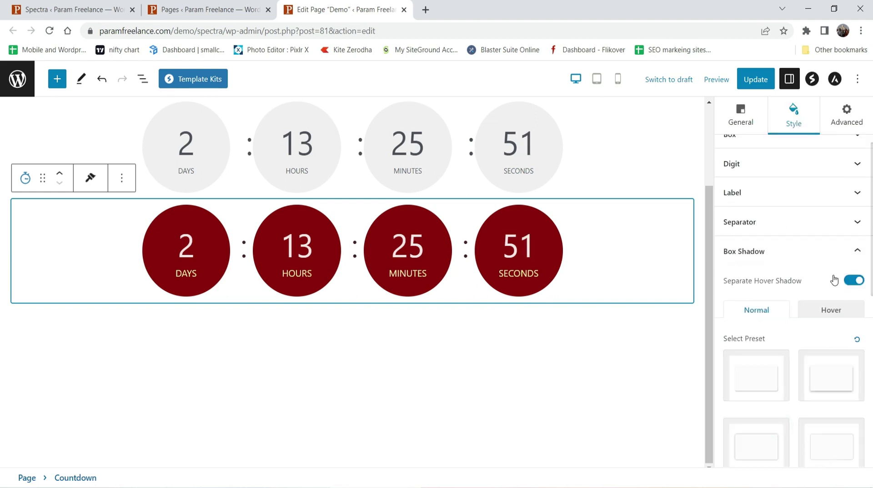
scroll(835, 279, "down", 3)
left_click(755, 269)
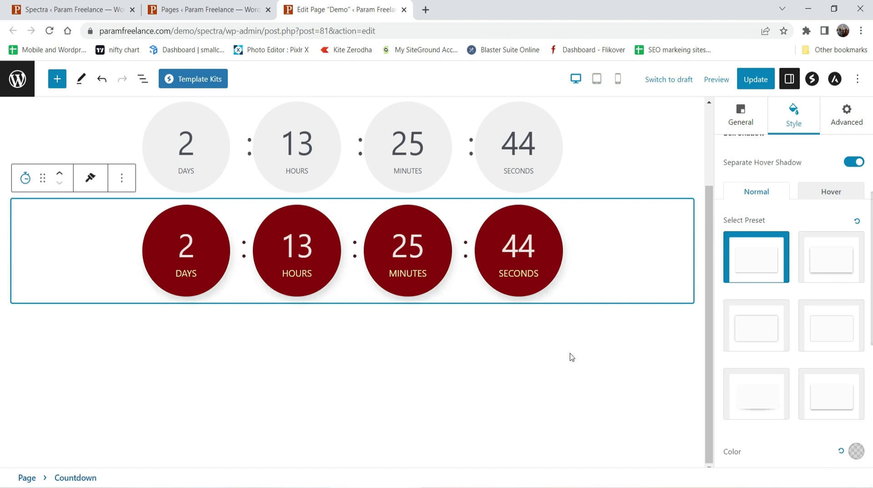
left_click(831, 277)
scroll(801, 295, "down", 7)
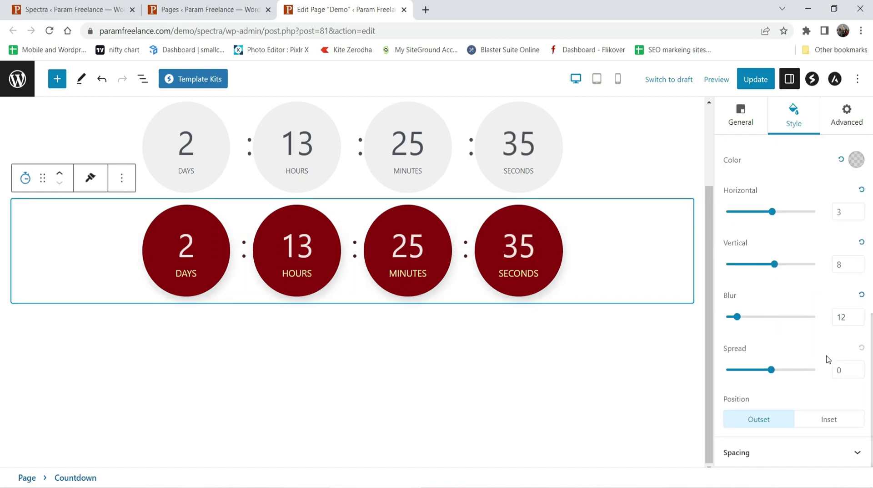
Step: Try a Browser display condition that hides the red countdown on Mozilla Firefox, and reset the display condition to None
left_click(782, 452)
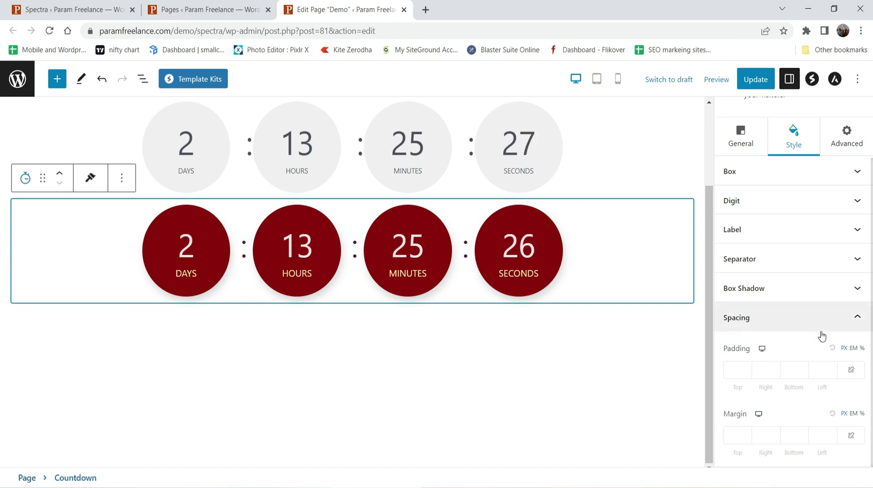
left_click(847, 138)
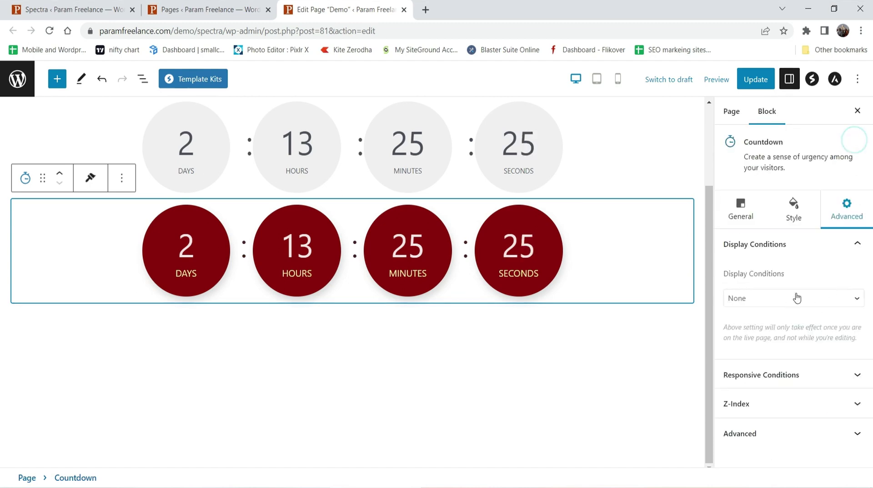
left_click(785, 300)
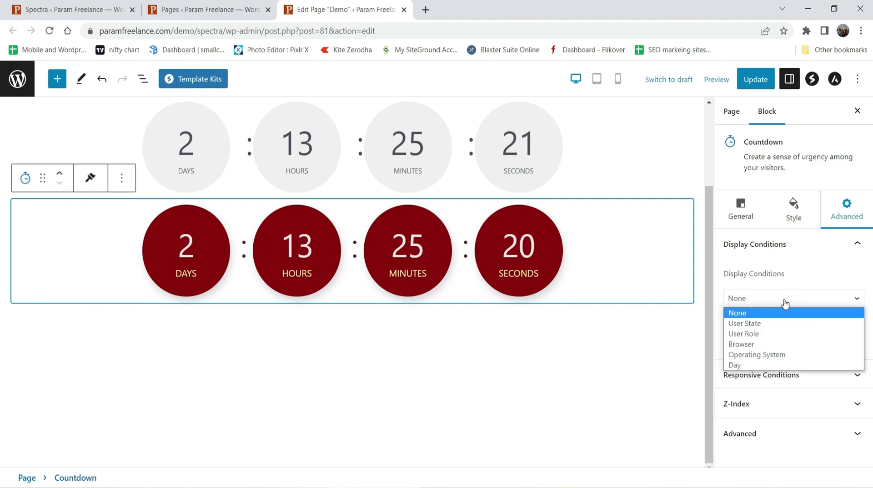
left_click(793, 348)
left_click(781, 351)
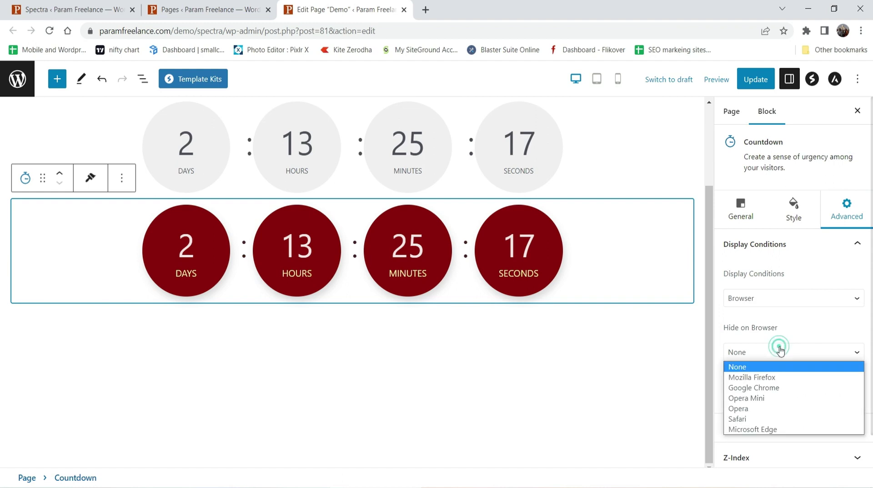
left_click(791, 378)
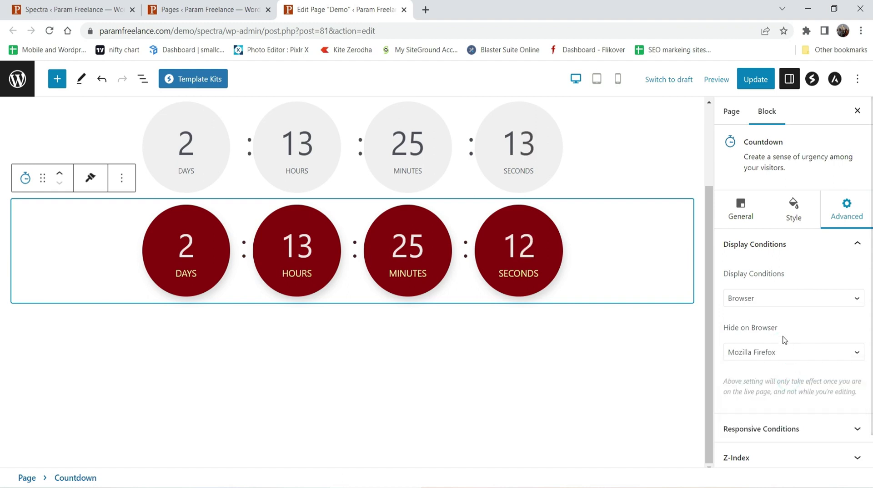
left_click(784, 303)
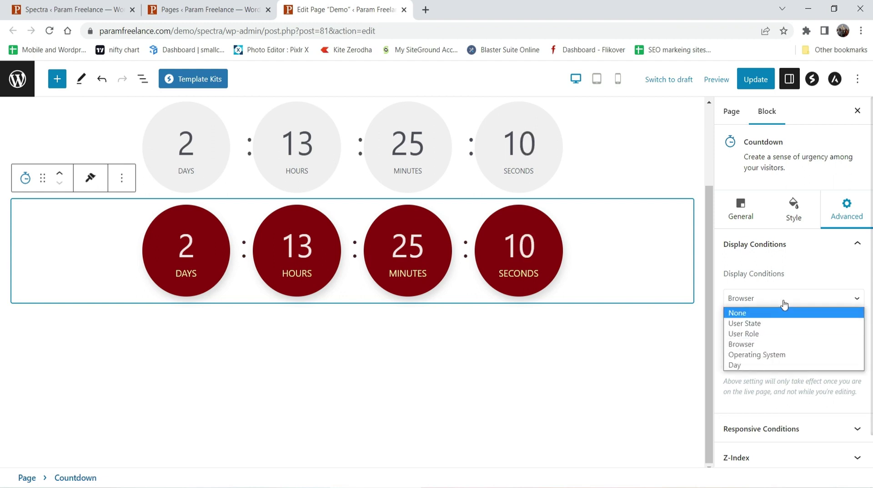
left_click(776, 314)
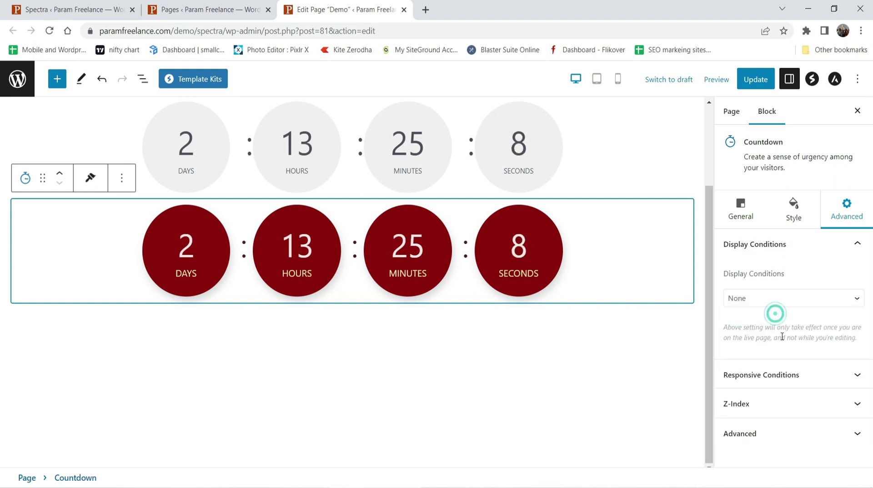
Step: Try hiding the red countdown on mobile, check the mobile, tablet and desktop previews, and turn Hide on Mobile off again
left_click(789, 380)
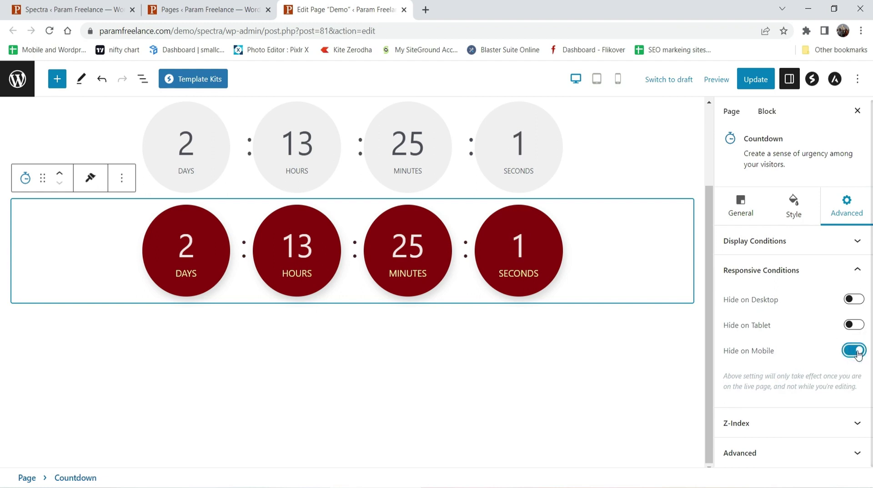
left_click(618, 78)
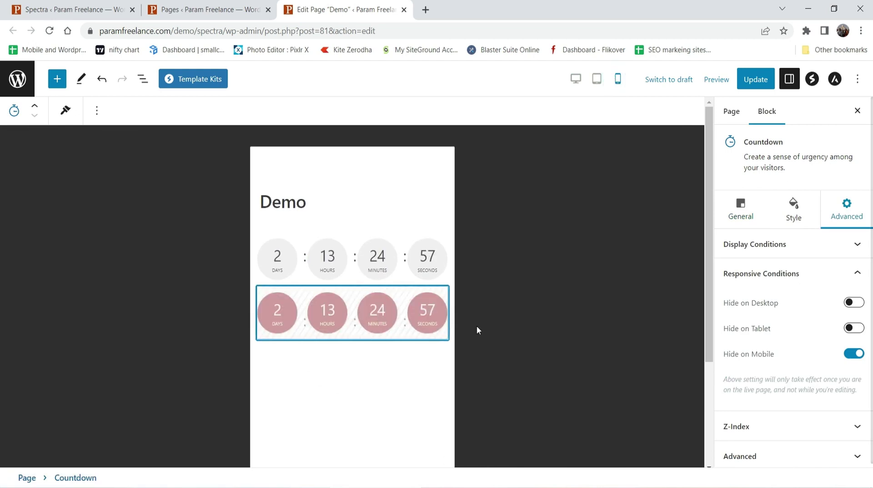
left_click(597, 79)
left_click(575, 79)
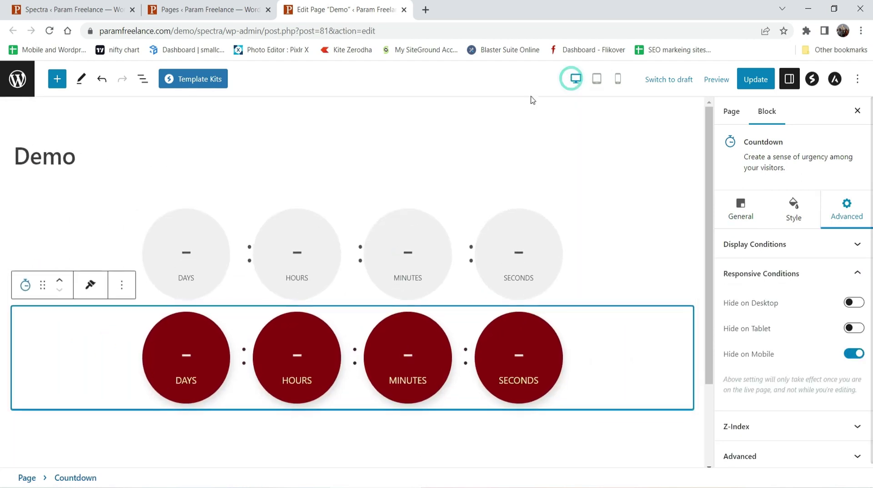
left_click(854, 354)
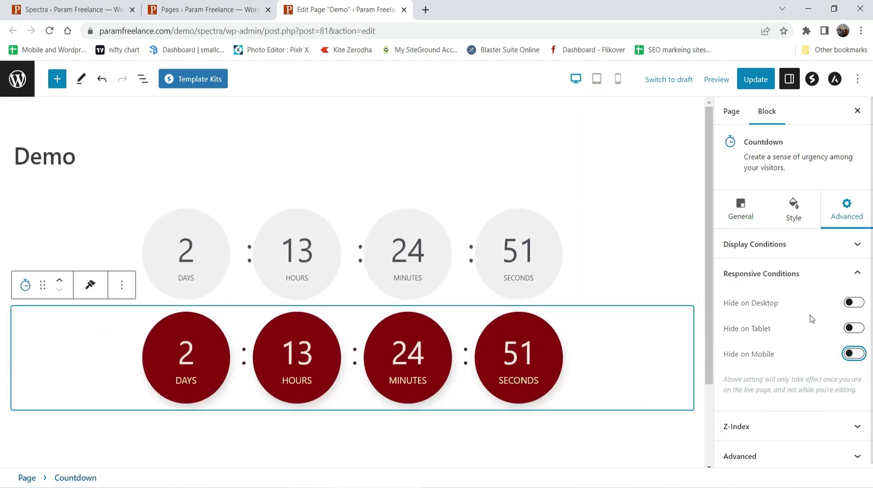
Step: Try hiding the red countdown on desktop and turn the option off again
left_click(855, 302)
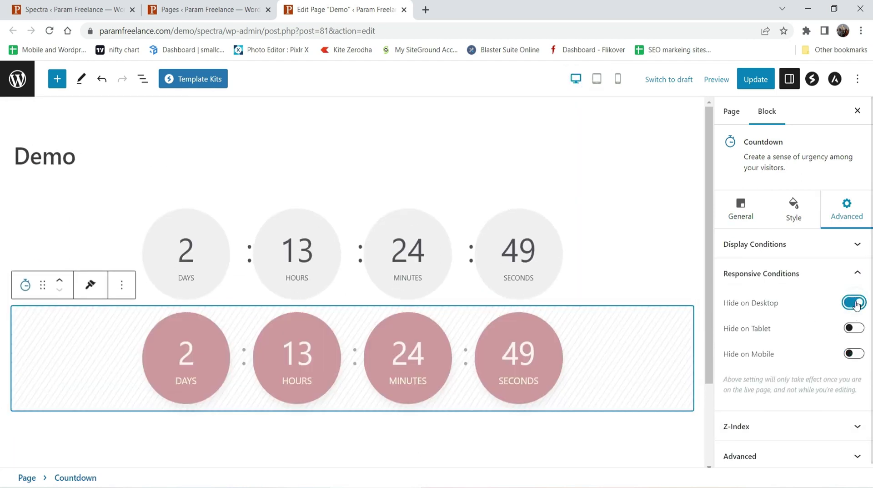
left_click(855, 304)
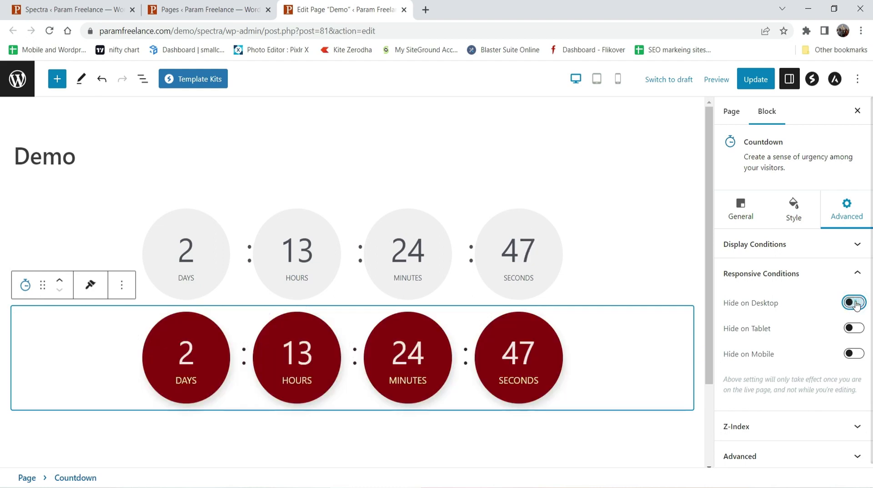
left_click(782, 426)
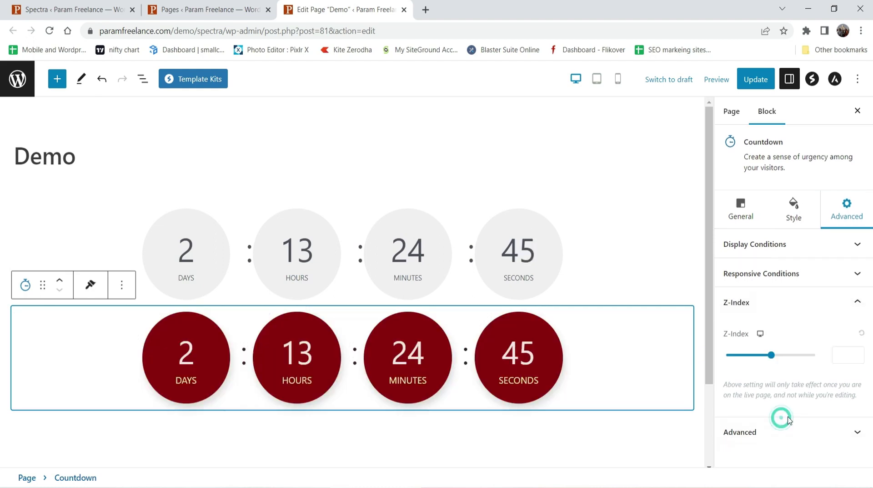
left_click(788, 432)
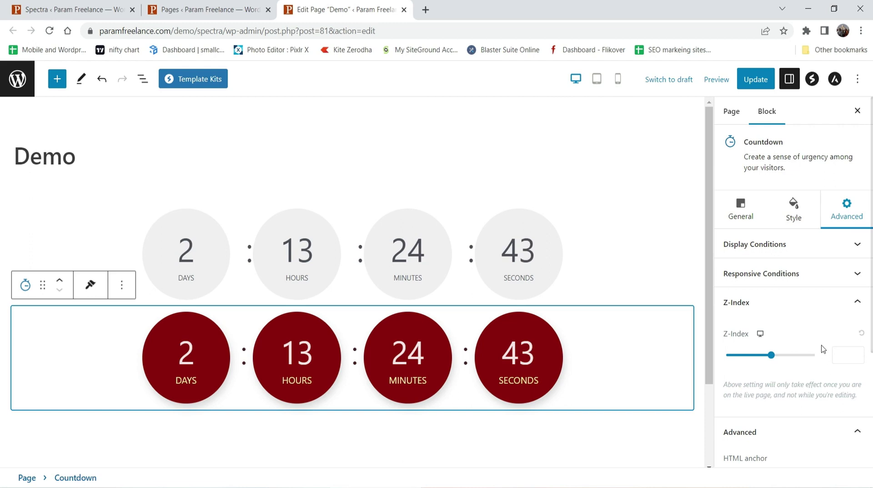
Step: Paste another copy of the countdown below the red one and apply the preset with dark rectangular boxes
left_click(723, 209)
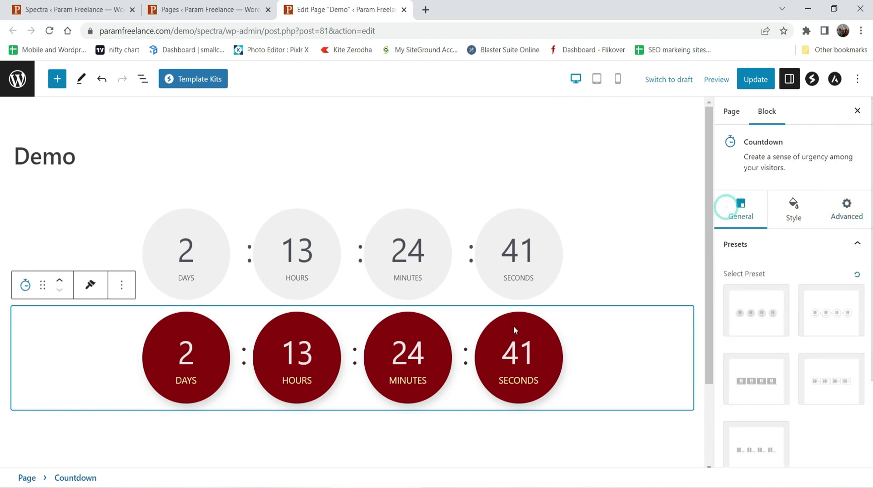
scroll(610, 264, "down", 1)
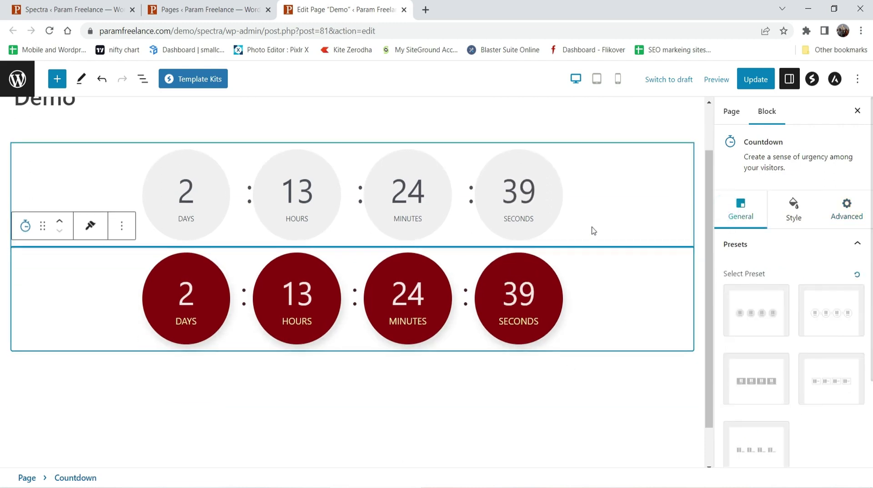
left_click(563, 407)
key("ctrl+v")
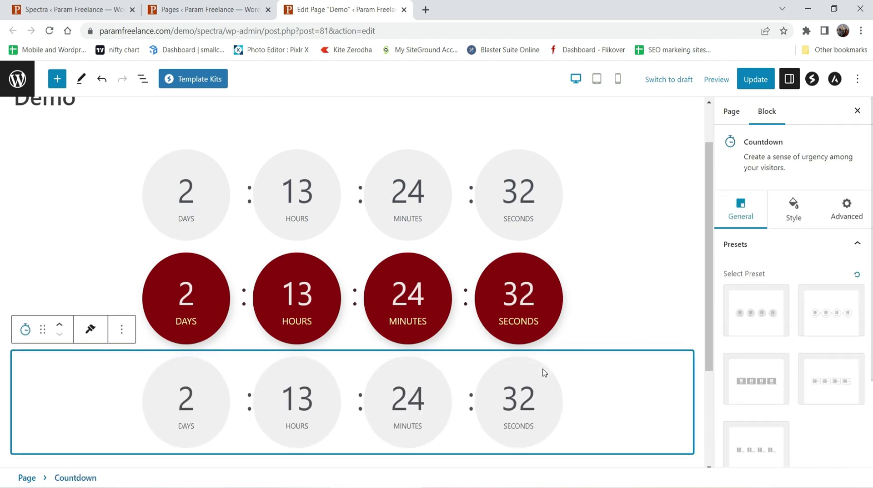
left_click(758, 386)
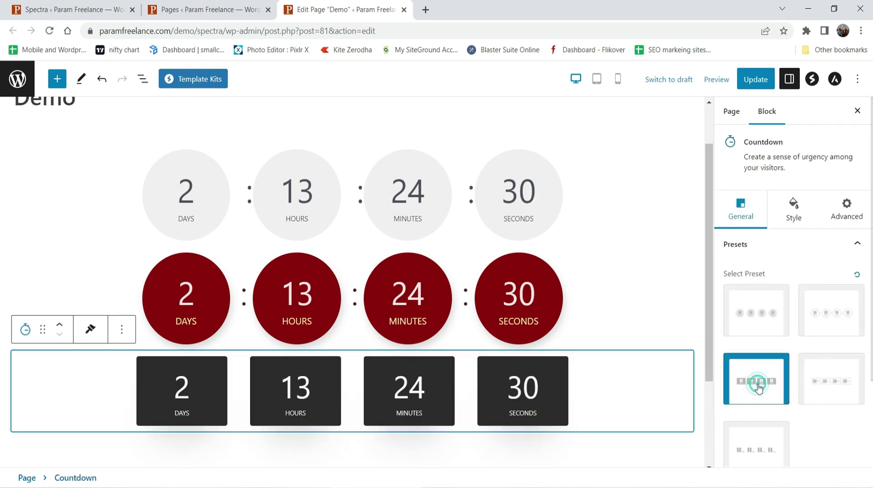
scroll(694, 361, "down", 3)
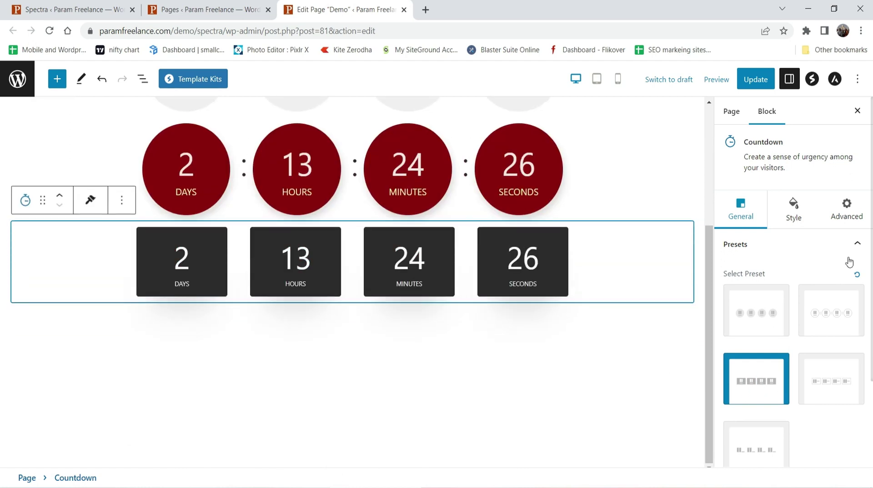
Step: Turn on the separator for the dark rectangular countdown and set its type to Line
left_click(792, 218)
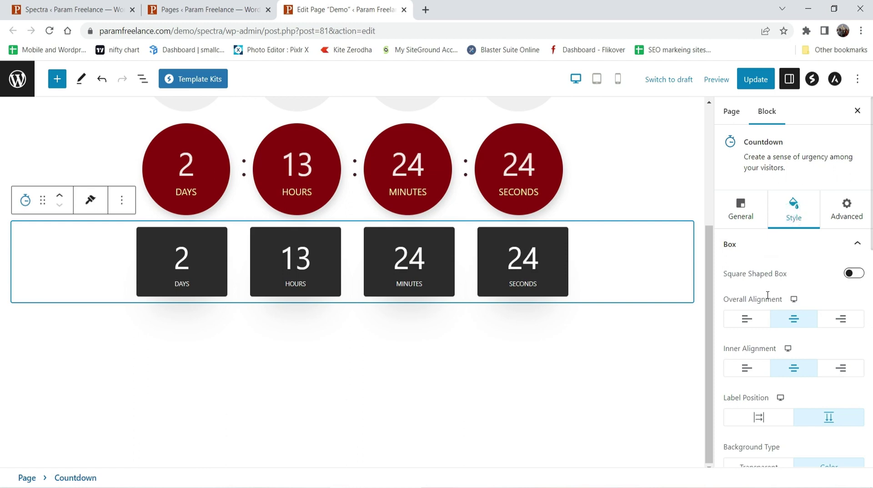
left_click(746, 214)
scroll(794, 309, "down", 2)
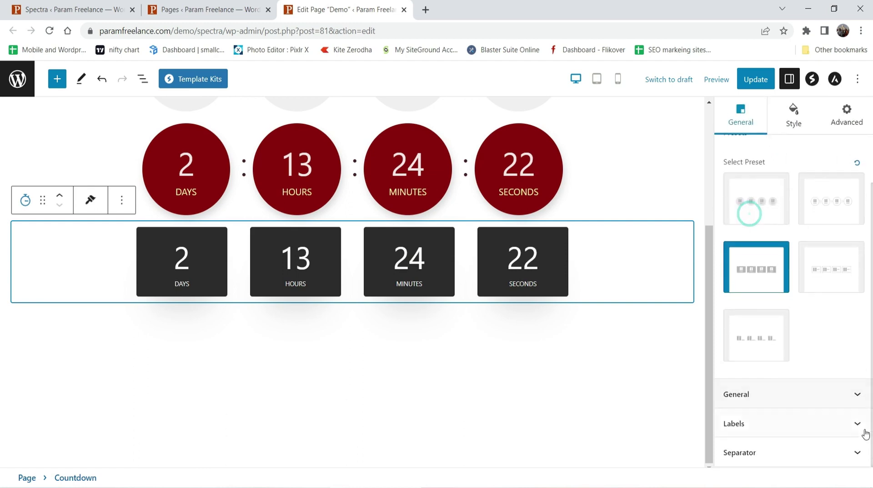
left_click(855, 452)
left_click(854, 362)
left_click(796, 406)
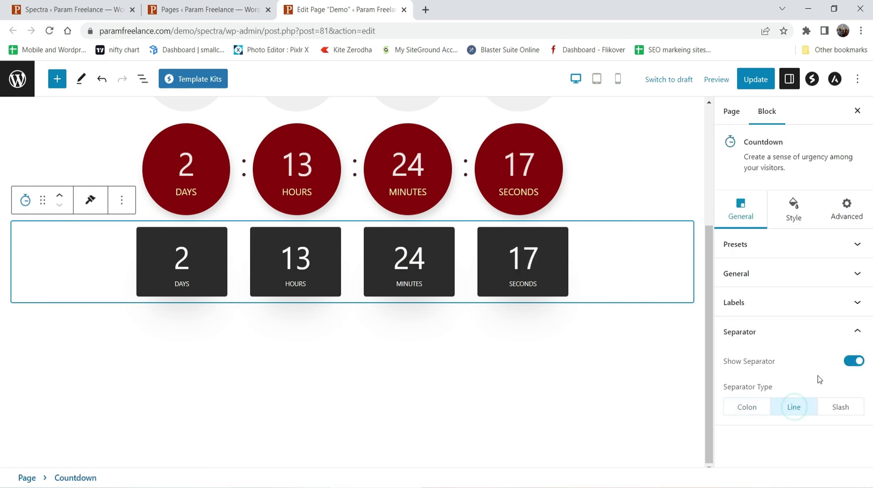
Step: Set the dark countdown's separator colour to black 000000 and its right spacing to 26
left_click(797, 213)
scroll(810, 332, "down", 12)
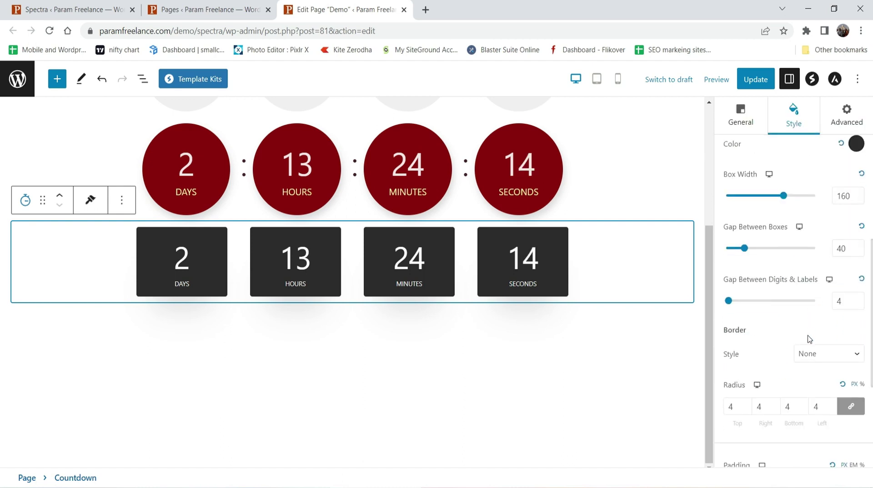
left_click(795, 392)
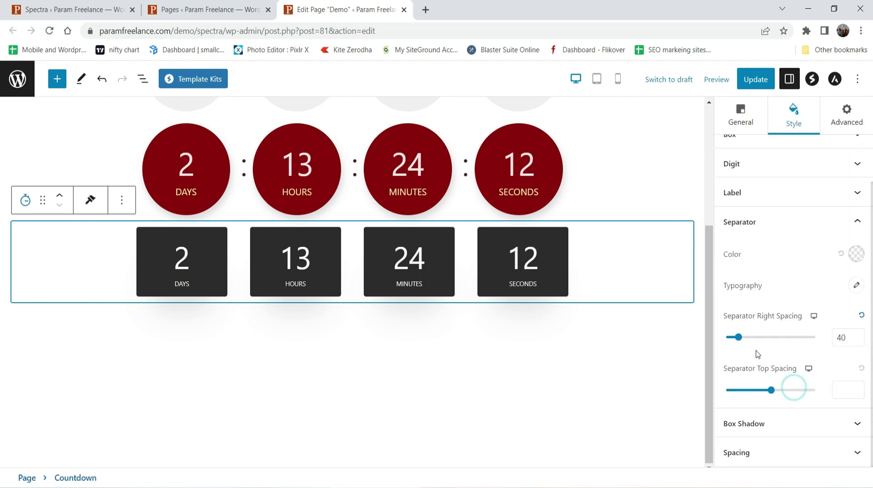
mouse_move(737, 340)
left_mouse_down()
mouse_move(726, 339)
mouse_move(736, 341)
left_mouse_up()
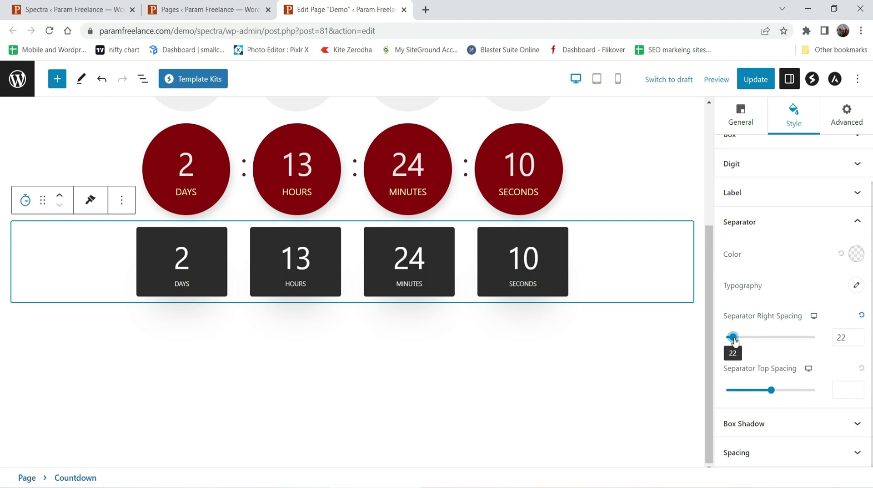
left_click(860, 256)
left_click(780, 404)
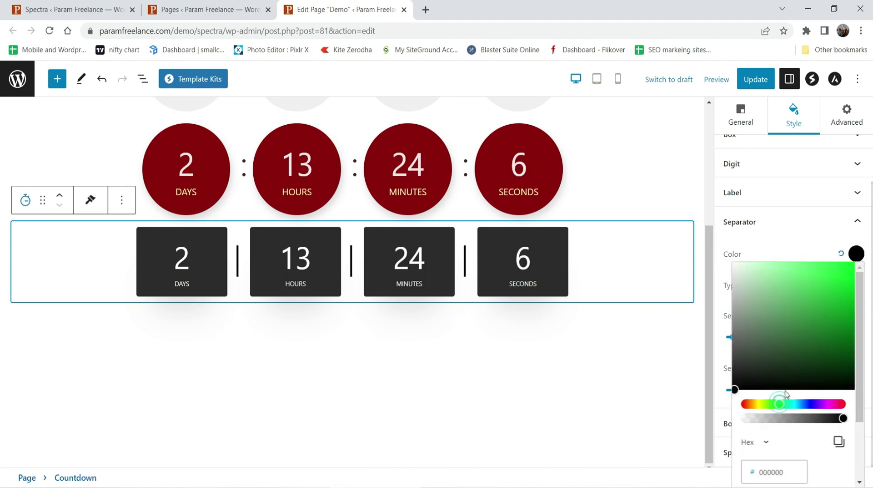
left_click(799, 248)
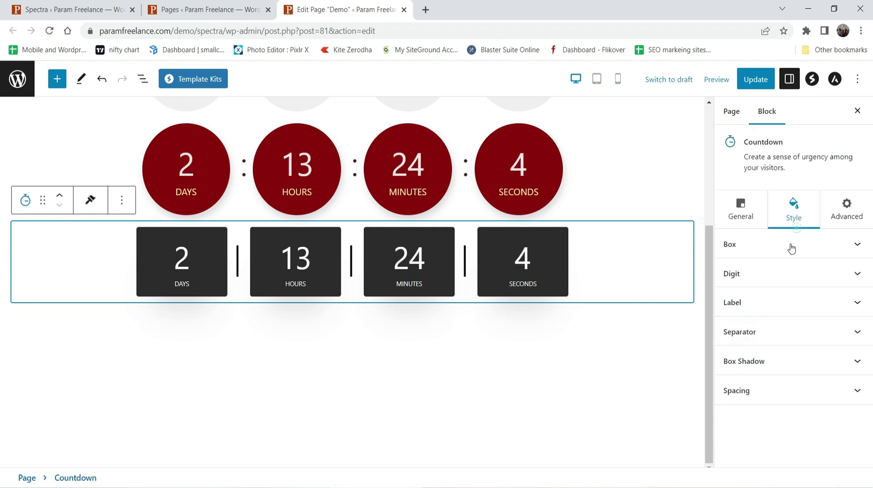
left_click(777, 320)
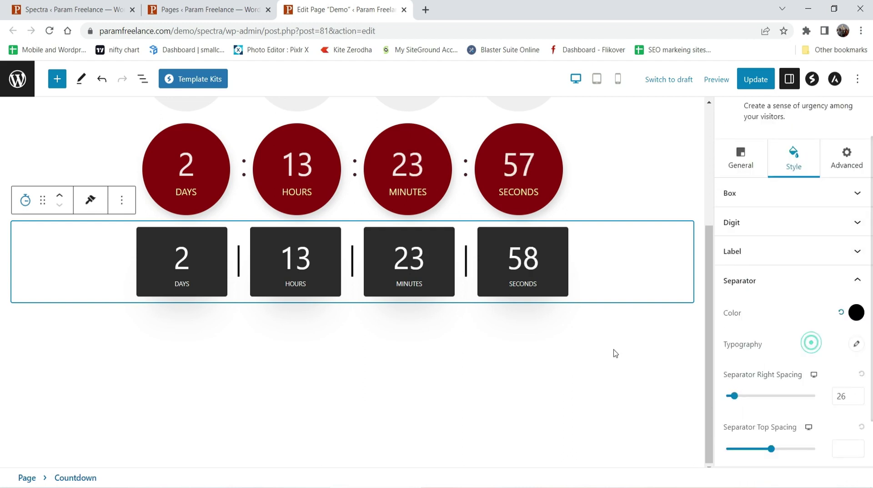
Step: Paste another countdown copy below the dark one and apply the preset with outlined boxes and labels beside the digits
left_click(397, 336)
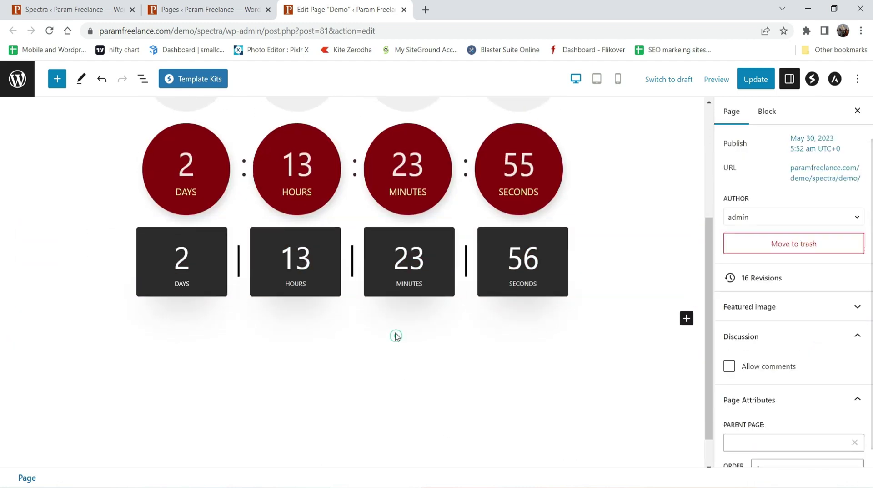
key("ctrl+v")
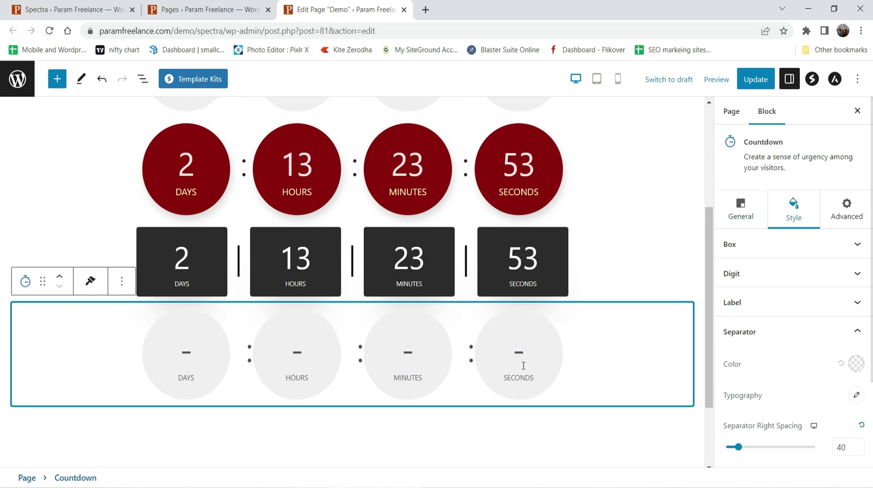
left_click(741, 209)
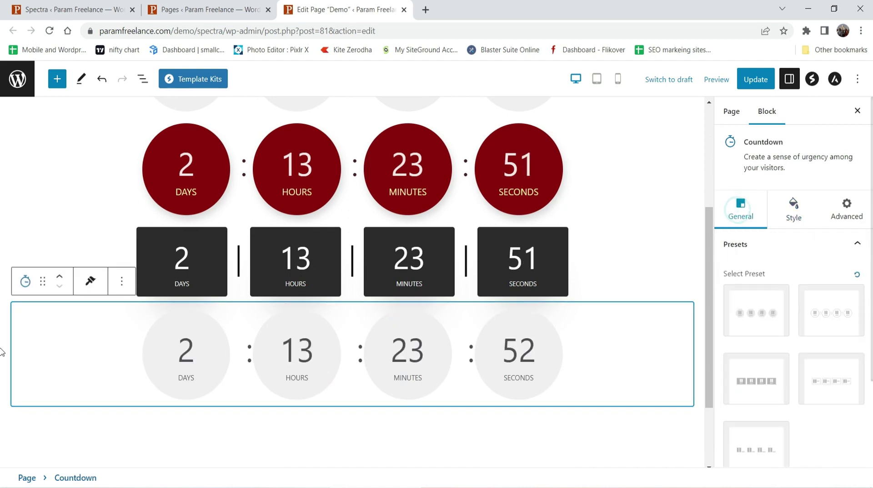
left_click(840, 370)
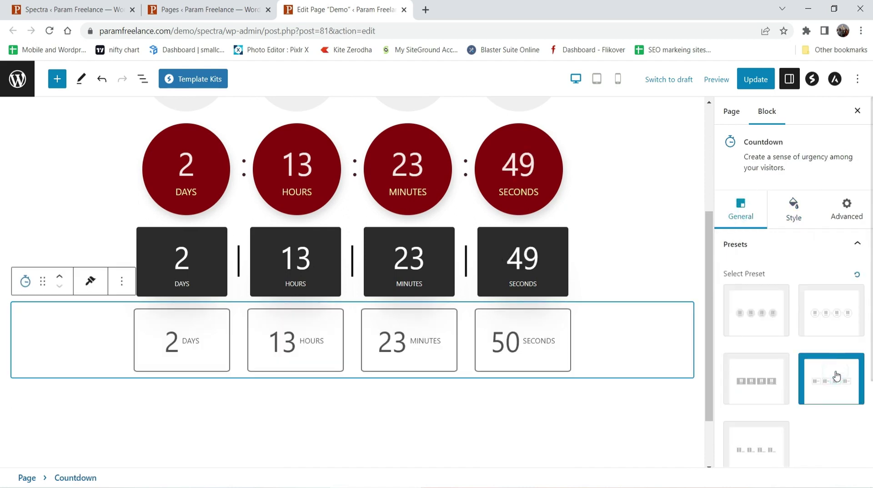
Step: Try the square-shaped box option on the outlined countdown and turn it back off
left_click(794, 214)
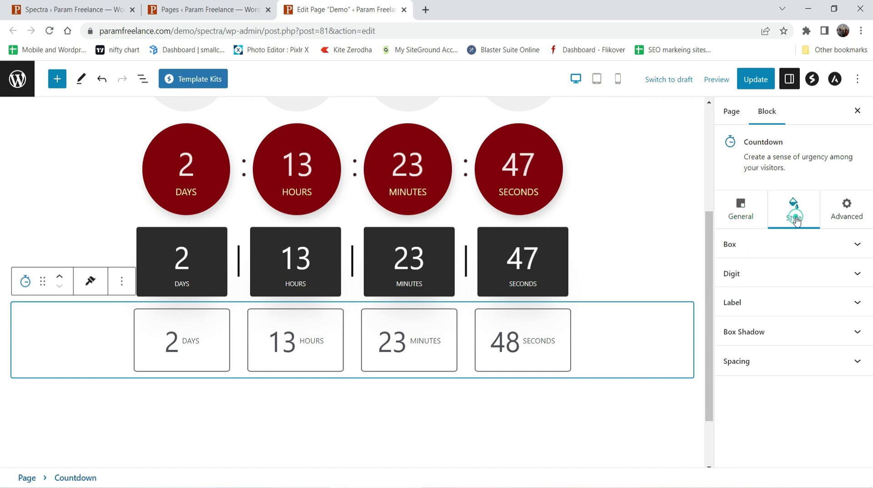
left_click(770, 245)
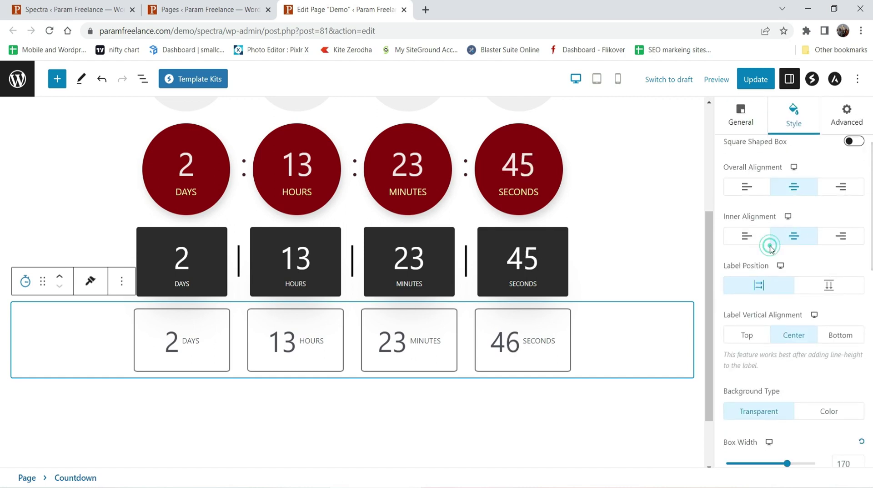
left_click(854, 142)
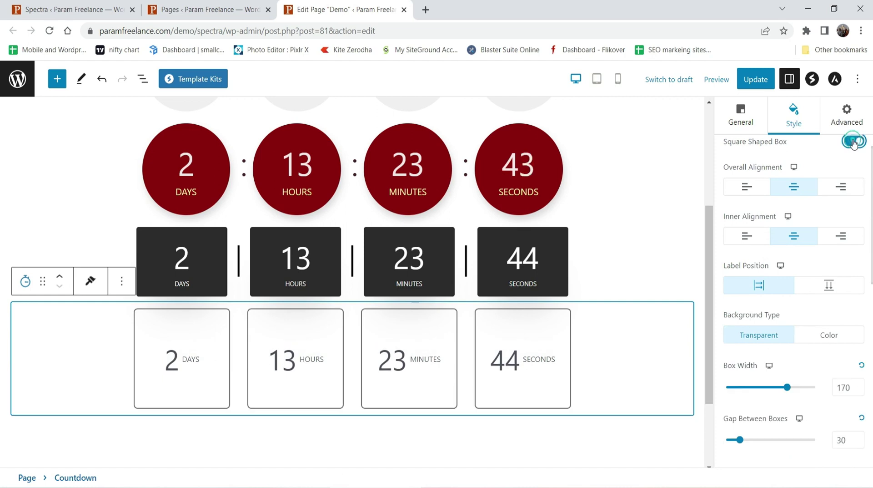
left_click(853, 142)
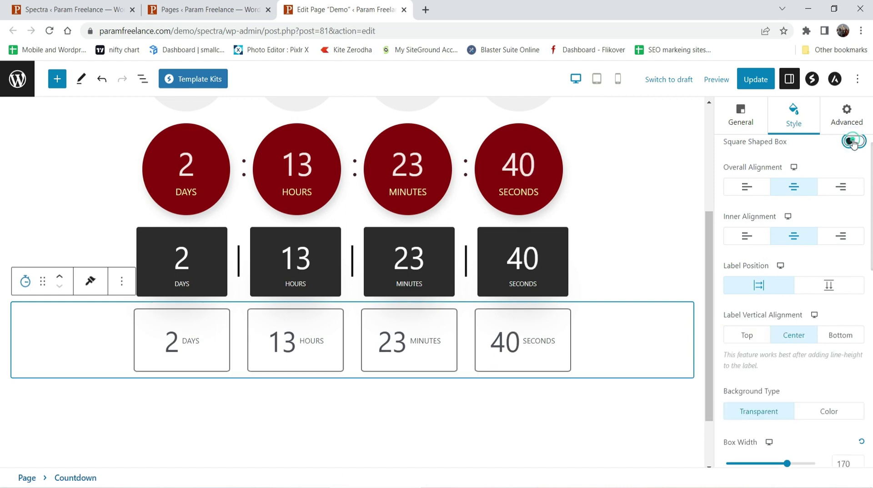
Step: Change the normal border colour of the outlined countdown's boxes to a slightly different dark grey shade
scroll(830, 255, "down", 1)
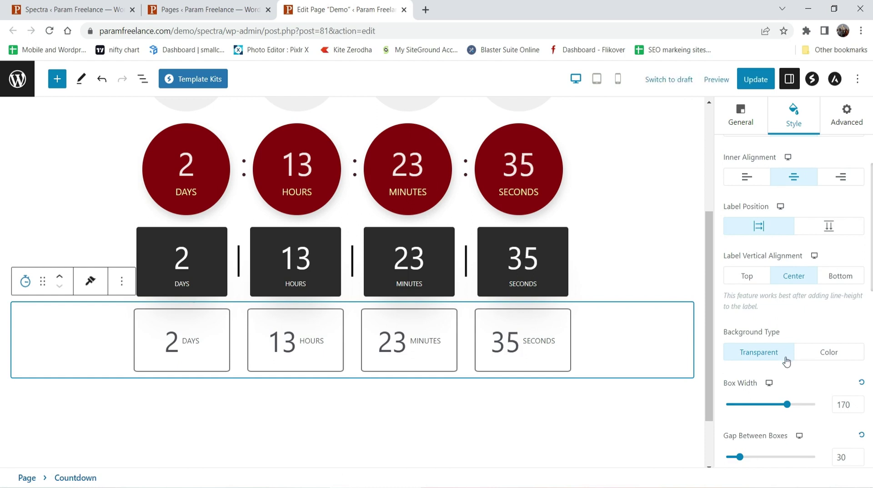
scroll(787, 361, "down", 5)
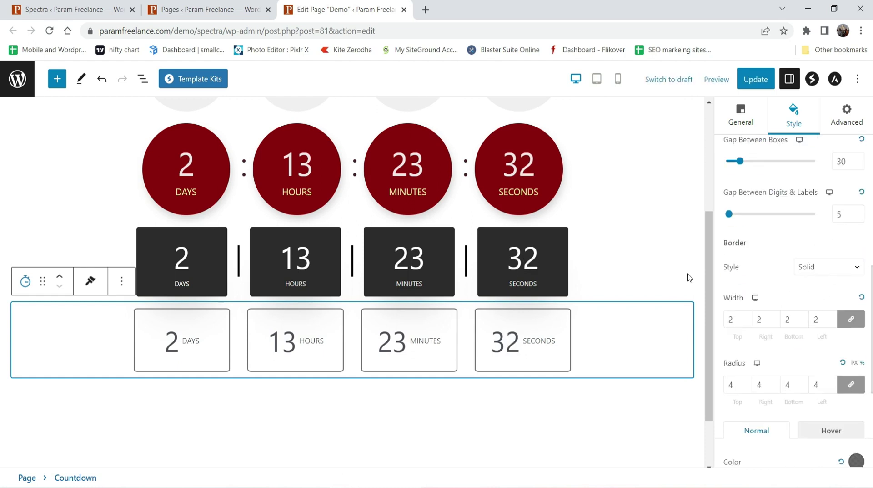
scroll(853, 314, "down", 4)
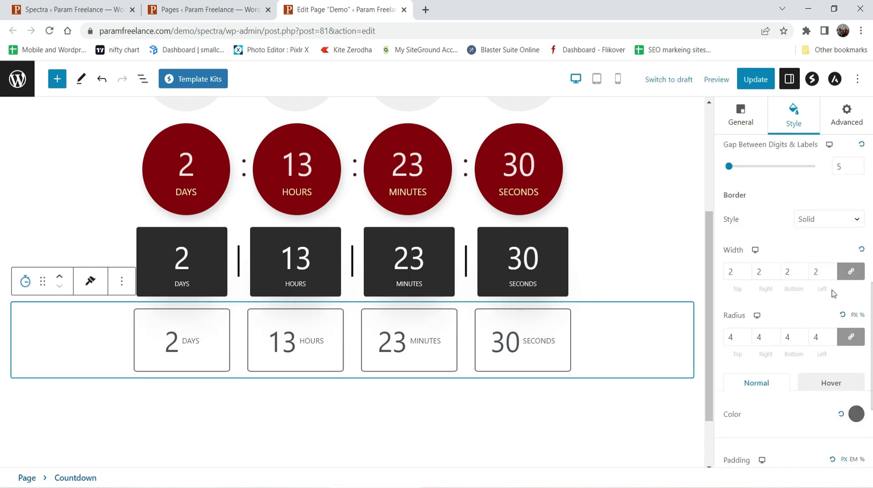
left_click(857, 284)
left_click_drag(794, 141, 784, 173)
left_click(782, 301)
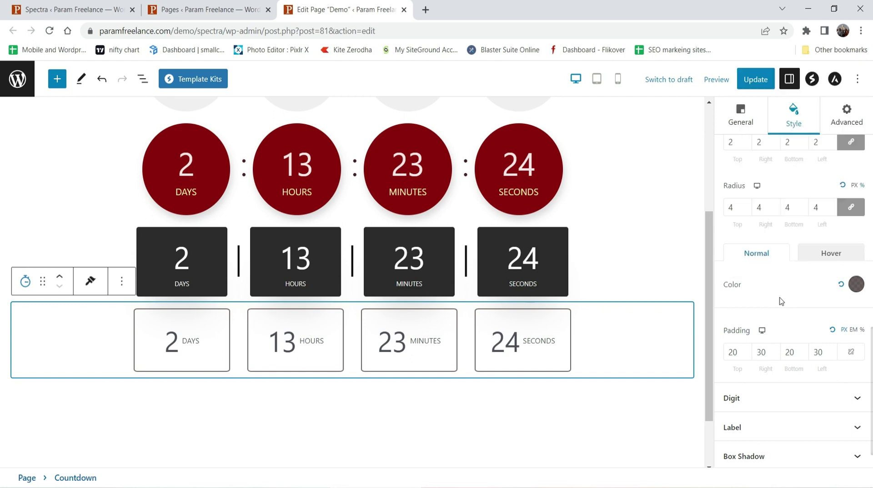
left_click(779, 297)
left_click(607, 427)
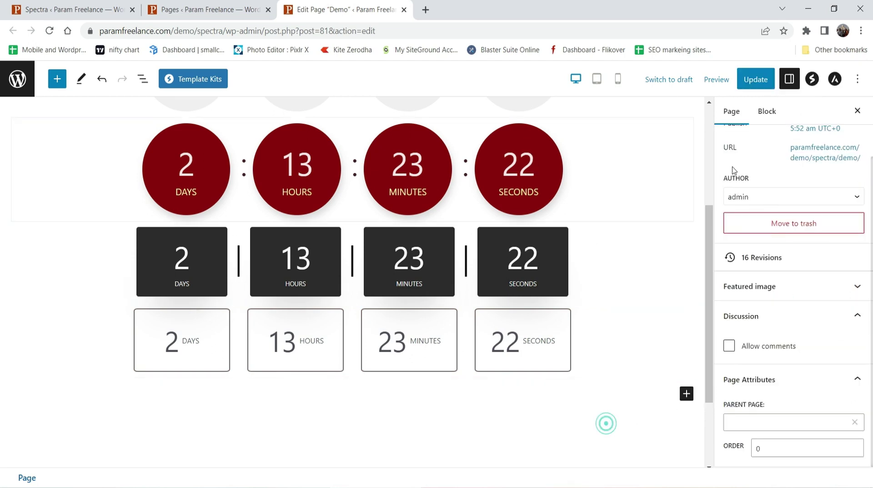
Step: Update the Demo page and view the published page with all four countdowns in a new tab
left_click(756, 79)
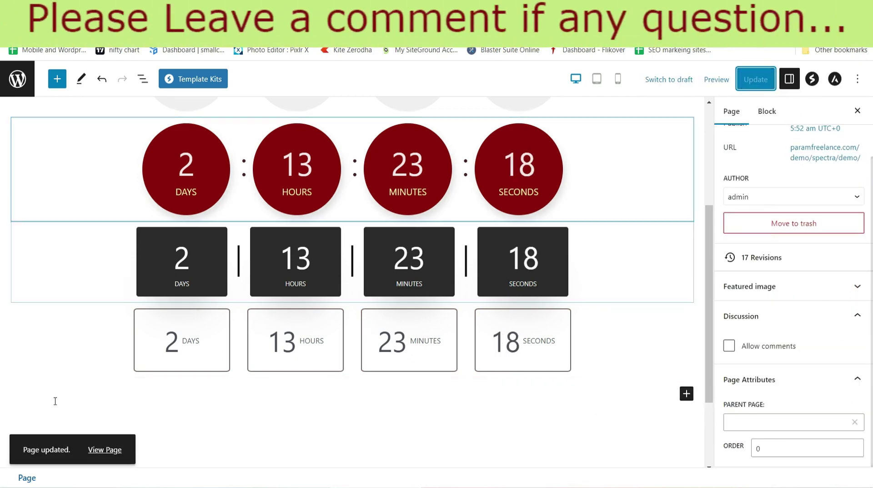
right_click(108, 451)
left_click(172, 355)
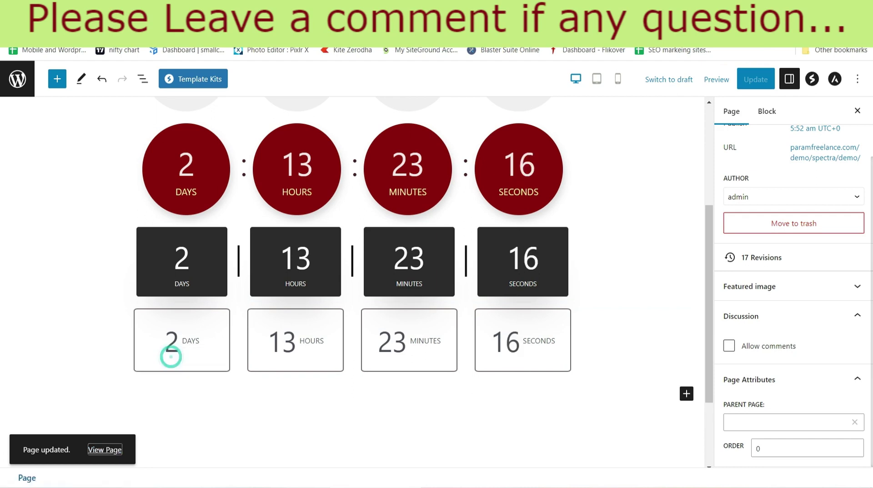
scroll(538, 208, "down", 2)
scroll(664, 197, "up", 2)
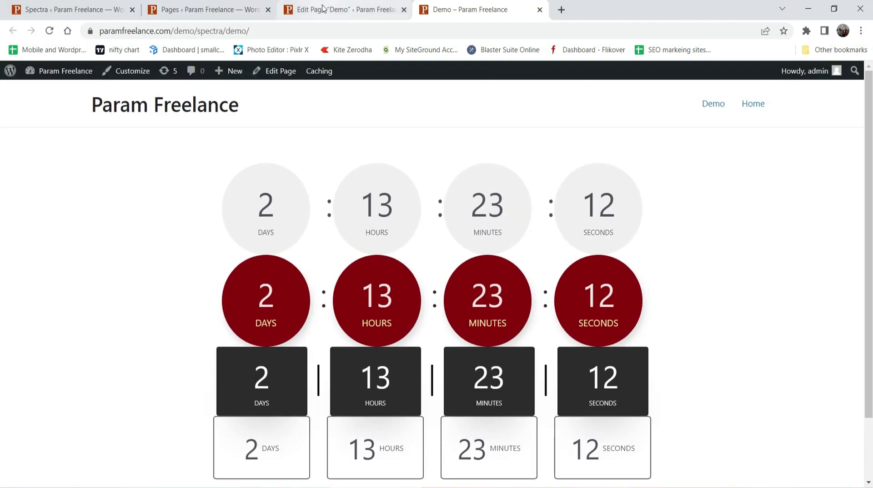
Step: Back in the editor, insert a Spacer block below the light grey countdown and set its height to 50 px
key("ctrl+Page_Up")
scroll(629, 223, "up", 3)
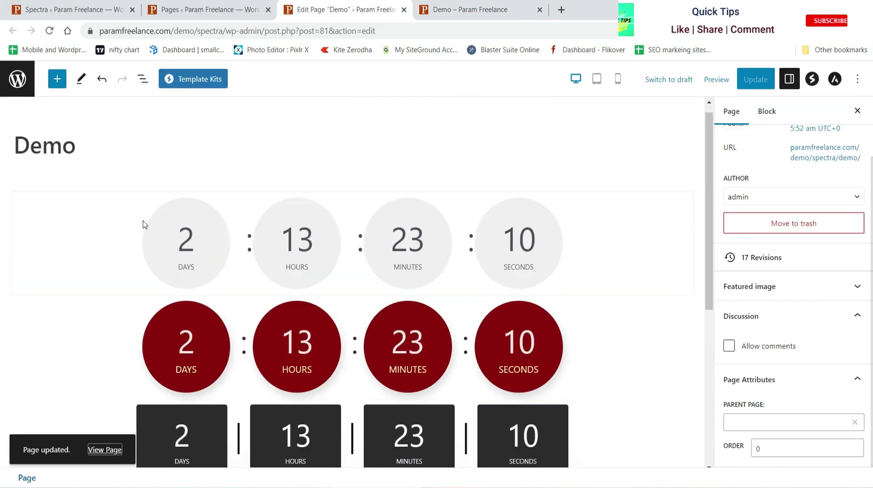
left_click(594, 283)
key("Return")
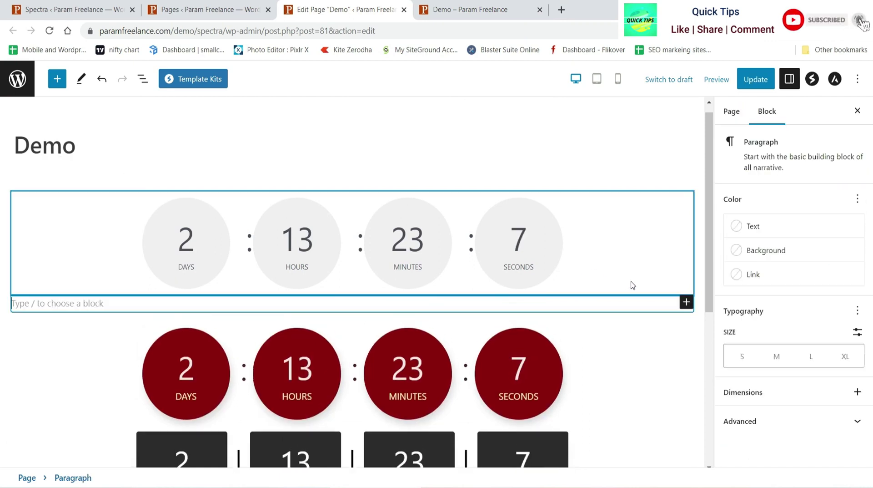
left_click(687, 301)
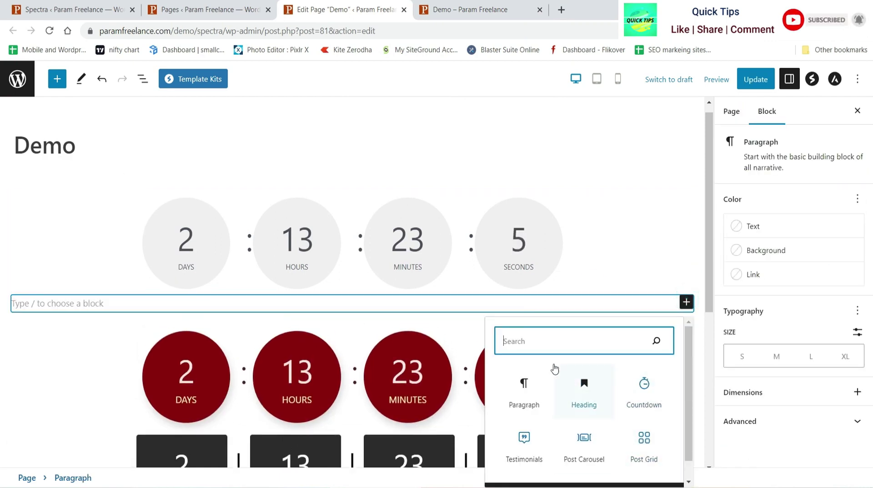
type("spa")
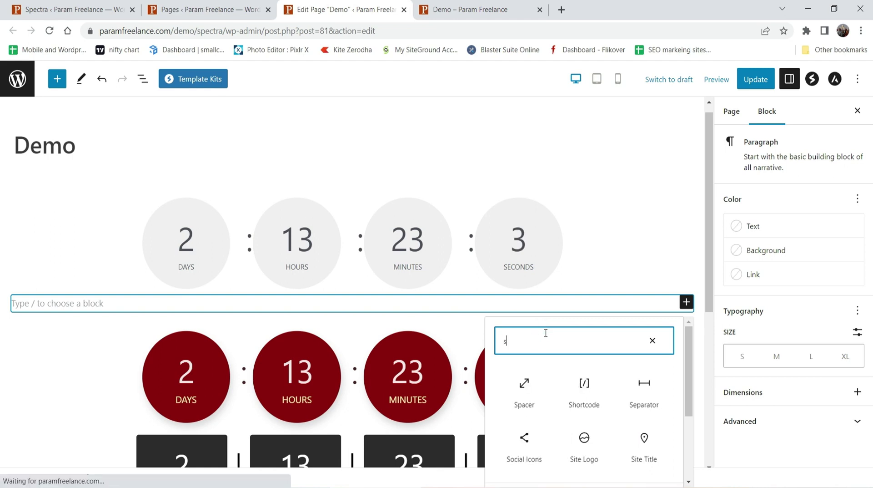
left_click(526, 384)
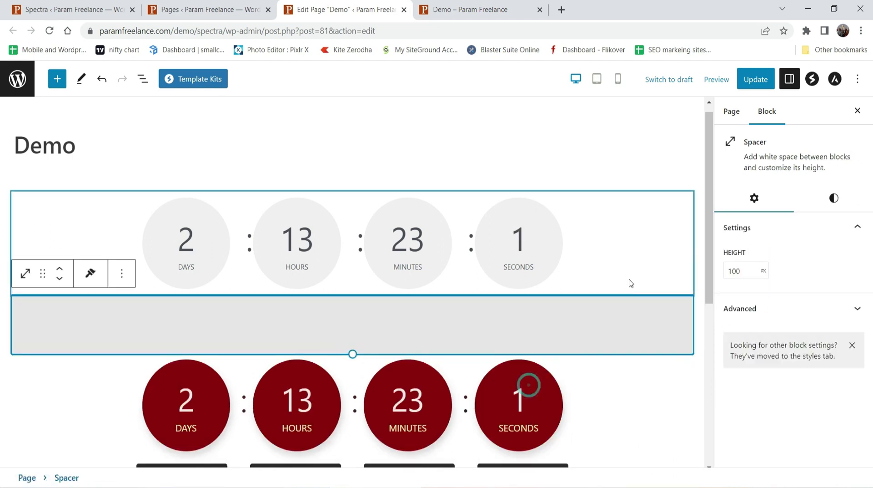
double_click(741, 270)
type("50")
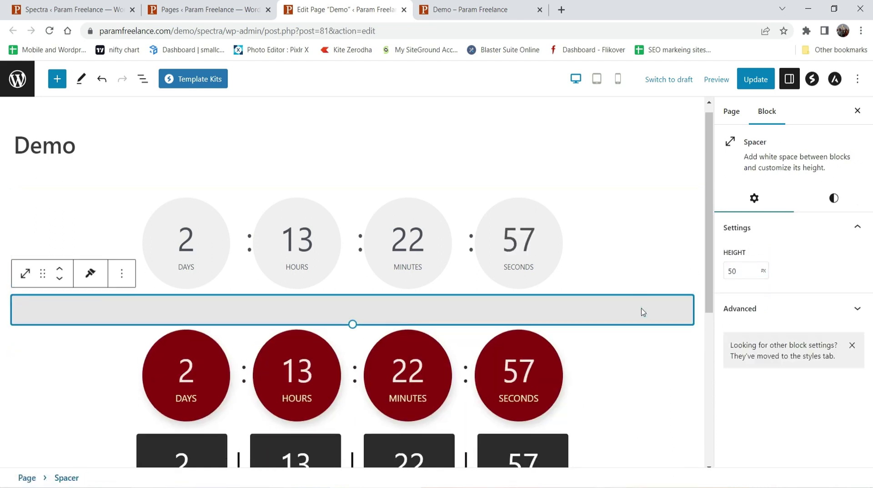
Step: Copy the spacer and paste it below the red countdown and below the dark rectangular countdown
left_click(122, 274)
left_click(139, 310)
left_click(591, 384)
key("ctrl+v")
left_click(626, 365)
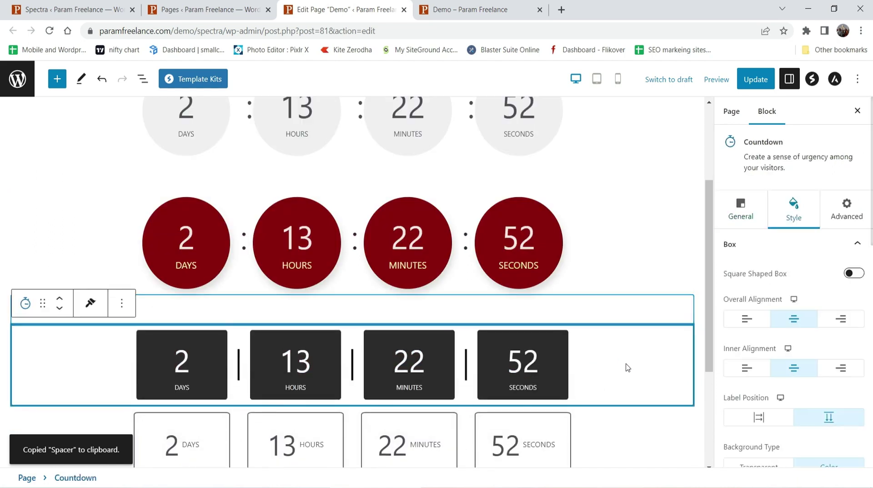
key("ctrl+v")
Step: Update the page and reload the published Demo page to check the spacing between the countdowns
left_click(756, 80)
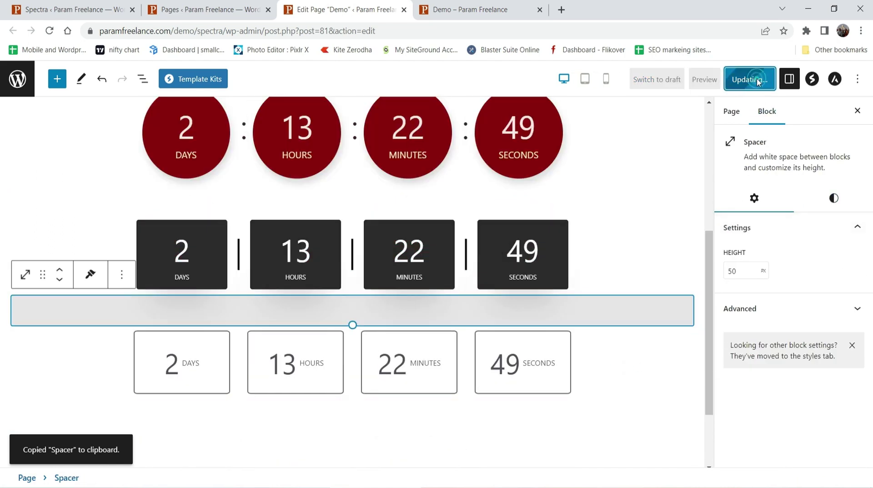
key("ctrl+Tab")
left_click(49, 30)
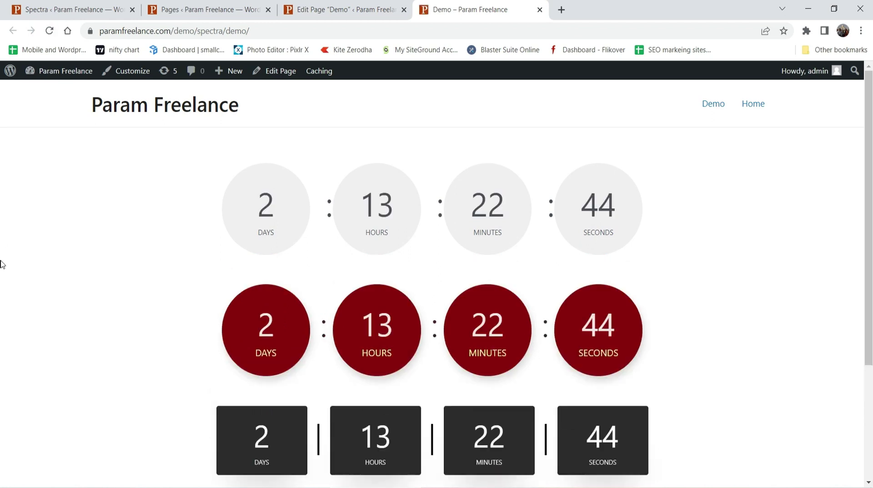
scroll(791, 257, "down", 3)
scroll(794, 259, "up", 3)
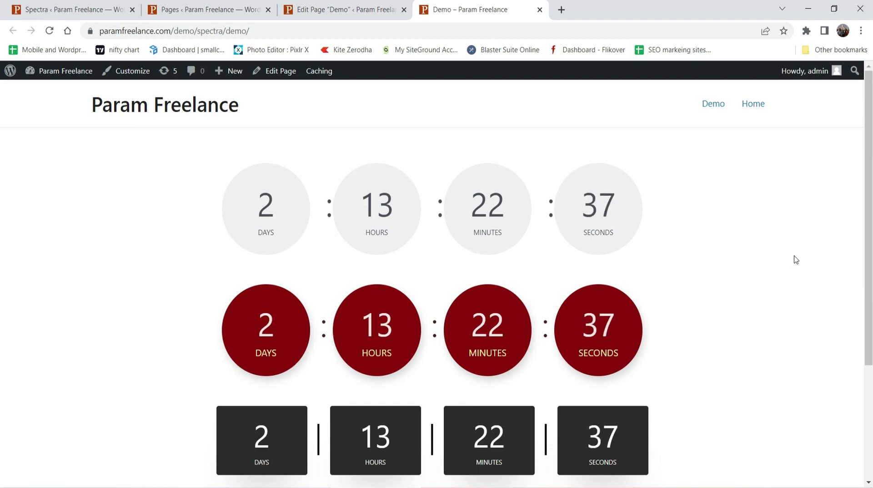
Step: Review the outlined countdown's timer end date and time settings in the editor, then return to the published page
left_click(335, 10)
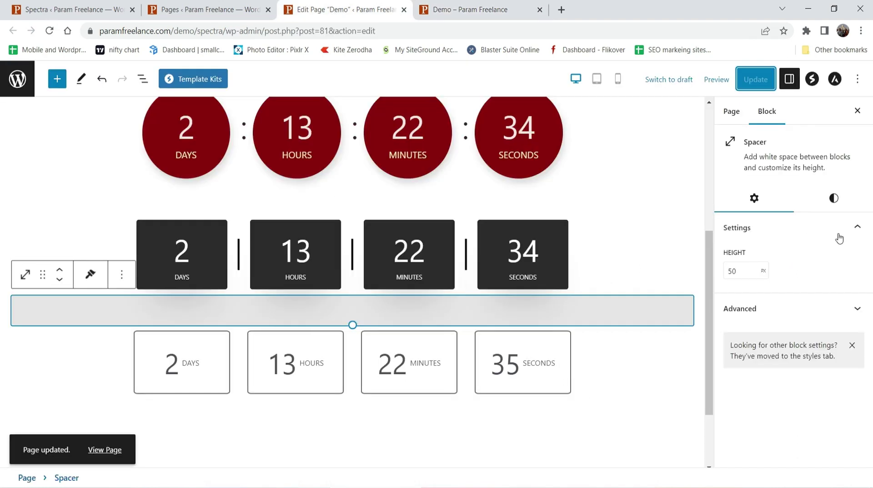
left_click(619, 371)
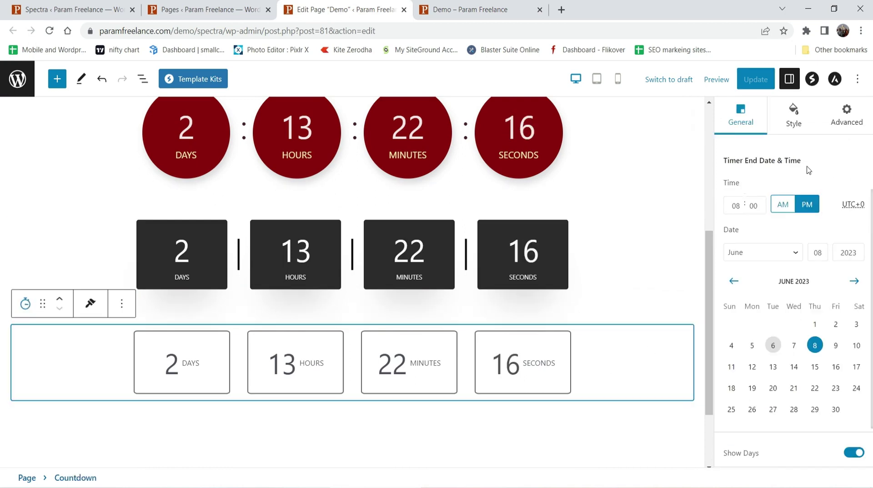
left_click(455, 10)
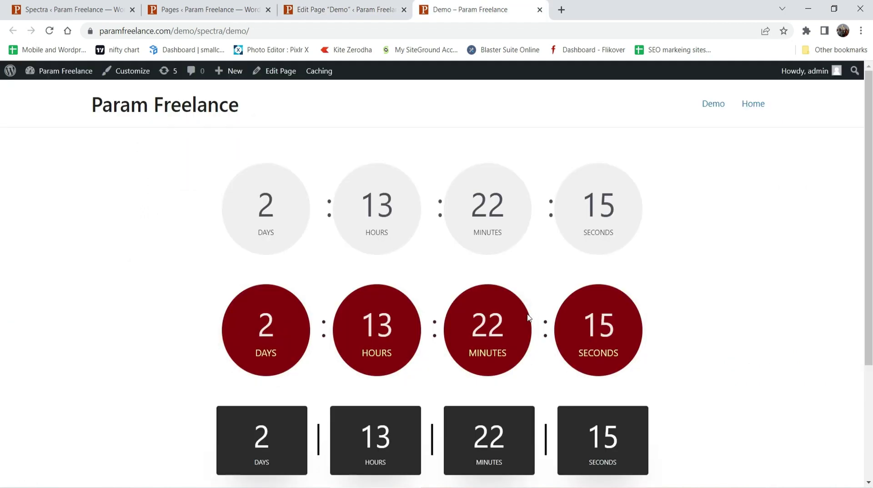